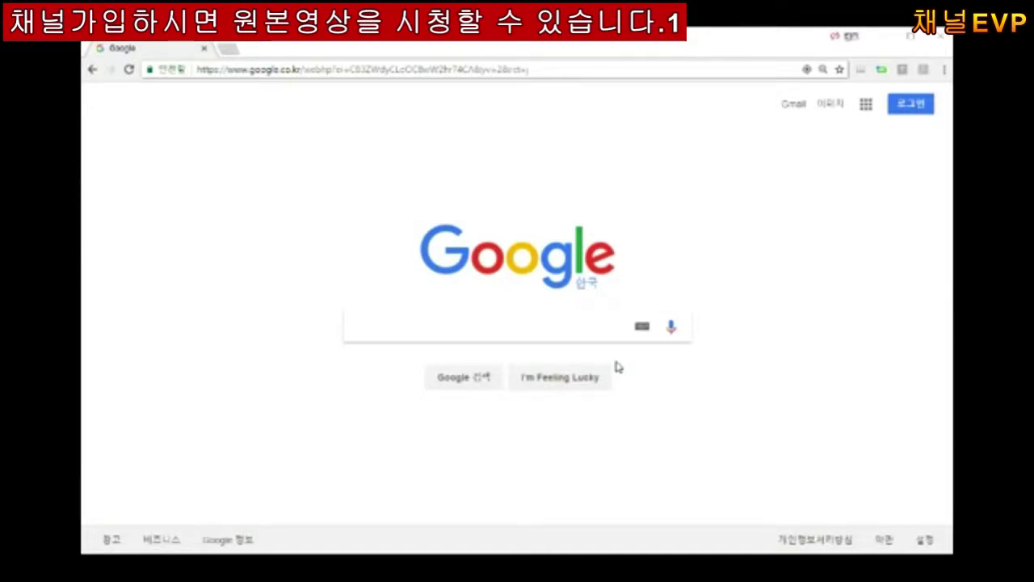
- Search Google Images for 컴퓨터응용선반기능사 and enlarge a stepped-shaft drawing
{"action": "left_click", "coordinate": [432, 326]}
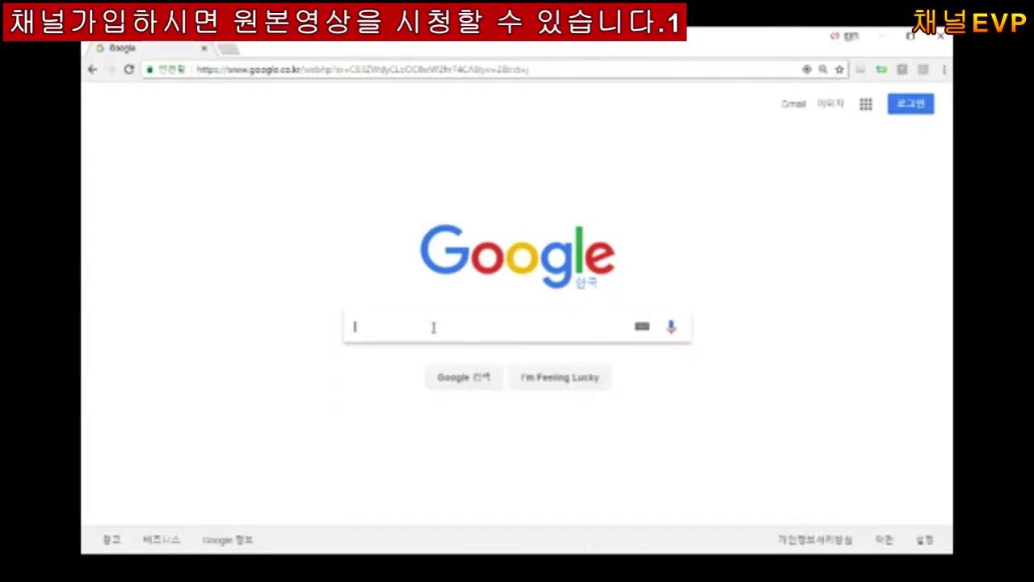
{"action": "type", "text": "컴"}
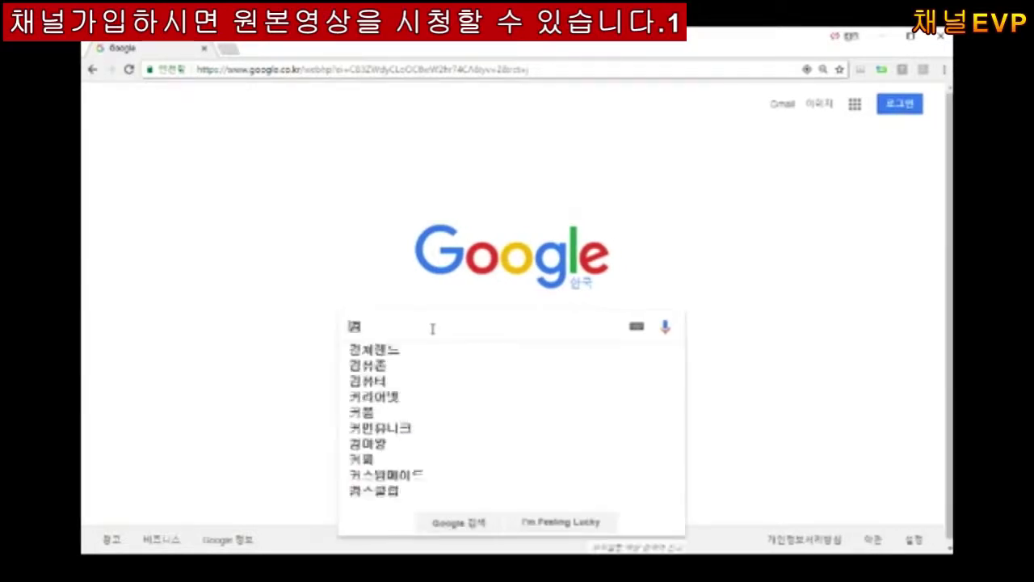
{"action": "type", "text": "퓨터응용선"}
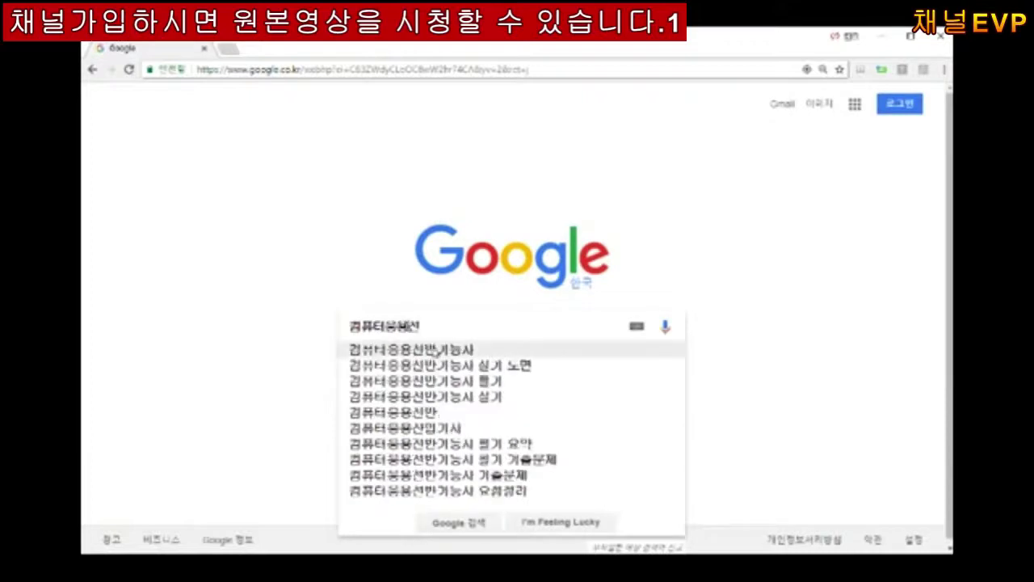
{"action": "type", "text": "반기능사"}
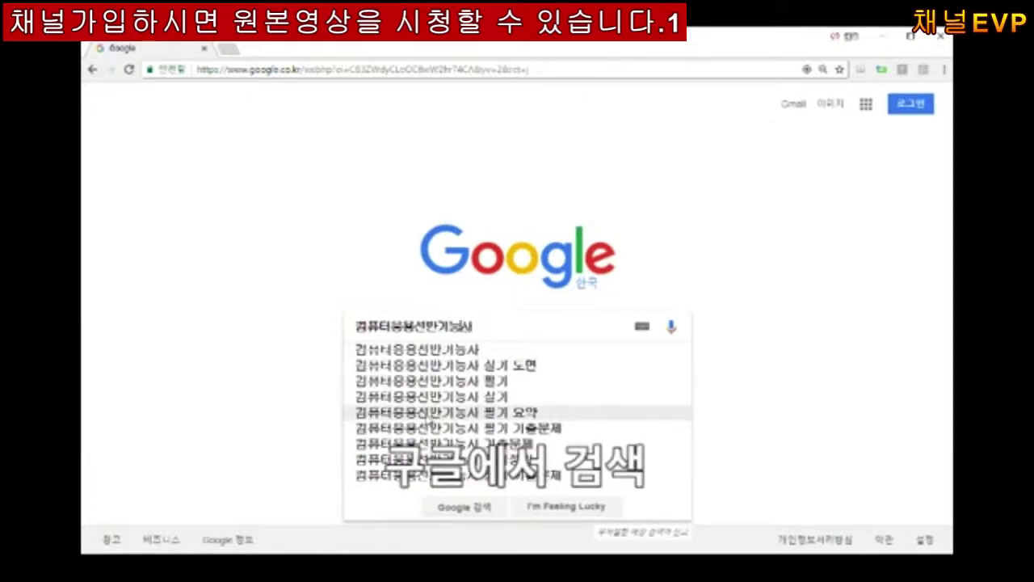
{"action": "key", "text": "Return"}
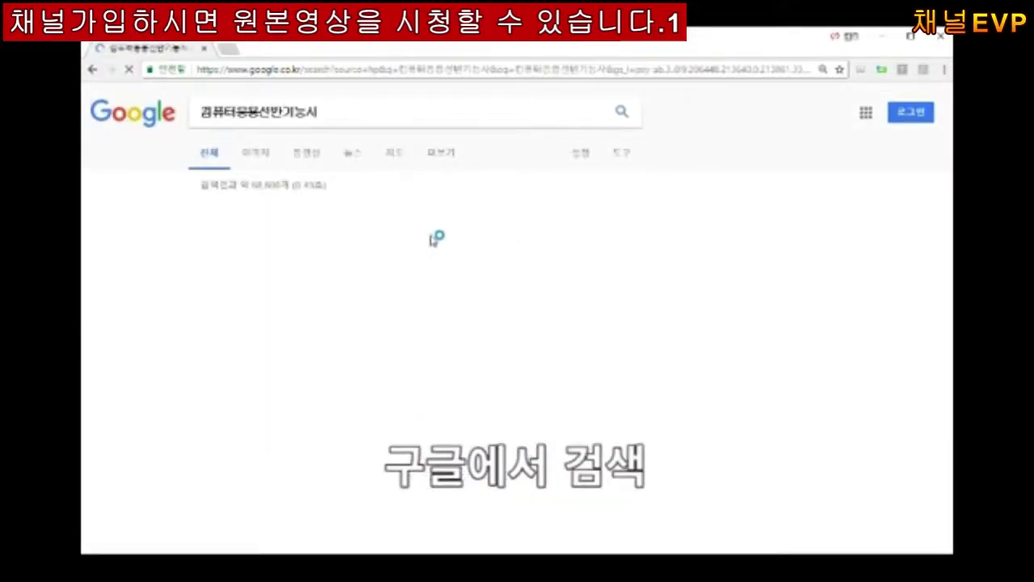
{"action": "left_click", "coordinate": [256, 157]}
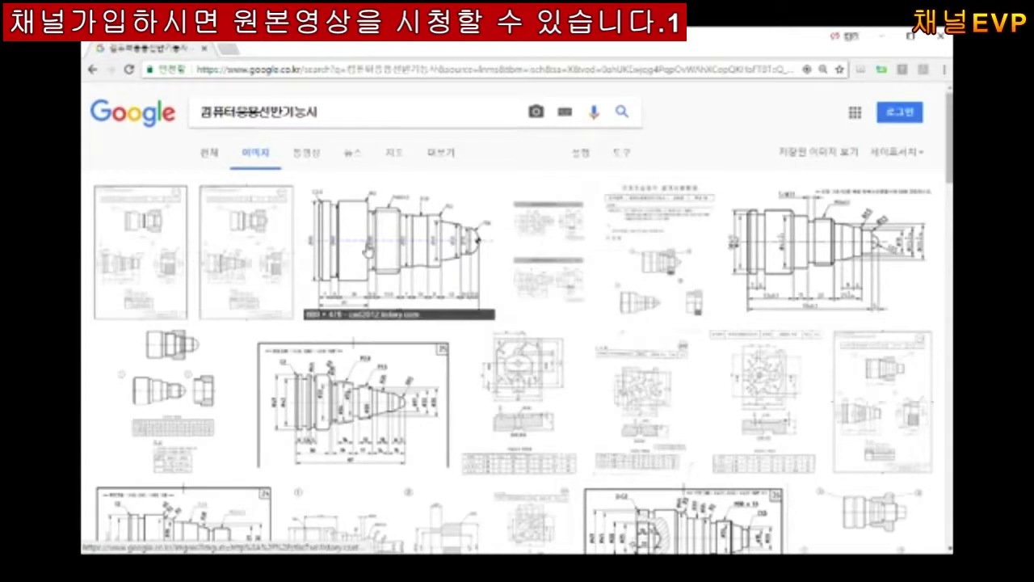
{"action": "left_click", "coordinate": [386, 235]}
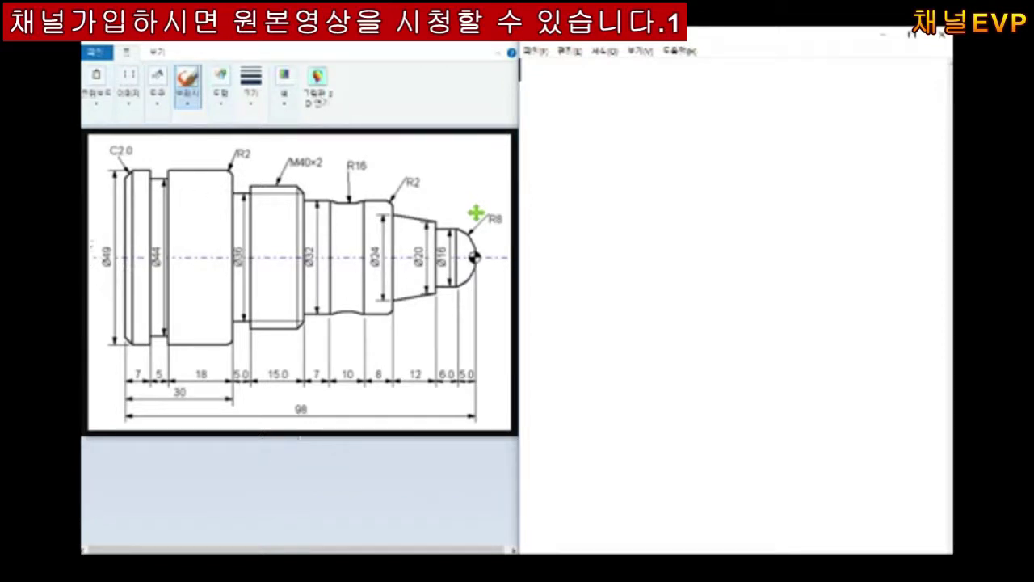
- Sketch over the shaft drawing: circle Ø49, trace the outline, and mark the collar, C2.0 chamfer and R2 shoulder
{"action": "mouse_move", "coordinate": [120, 244]}
{"action": "left_mouse_down"}
{"action": "mouse_move", "coordinate": [98, 276]}
{"action": "mouse_move", "coordinate": [109, 233]}
{"action": "mouse_move", "coordinate": [118, 240]}
{"action": "left_mouse_up"}
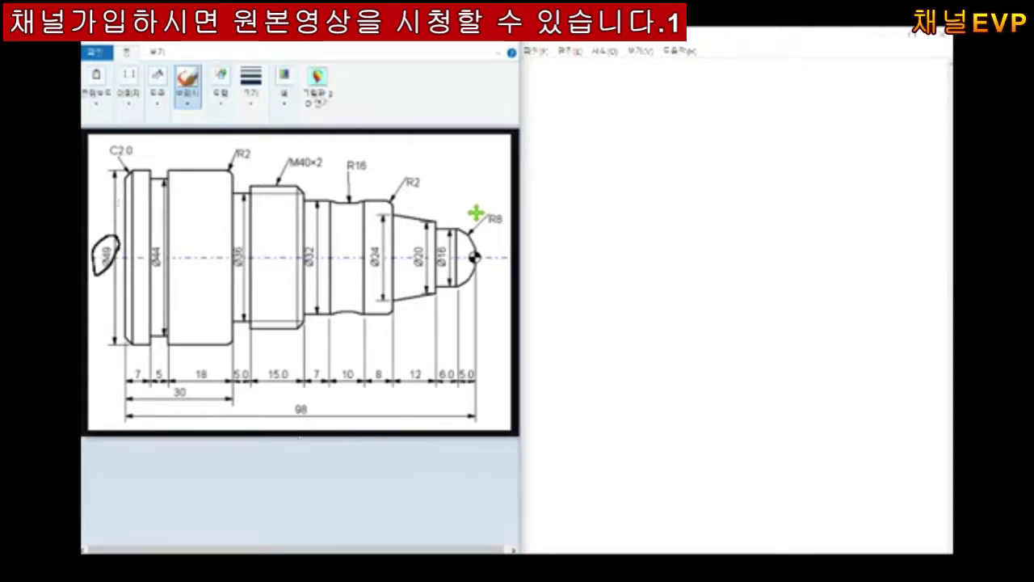
{"action": "mouse_move", "coordinate": [130, 171]}
{"action": "left_mouse_down"}
{"action": "mouse_move", "coordinate": [326, 162]}
{"action": "mouse_move", "coordinate": [330, 145]}
{"action": "left_mouse_up"}
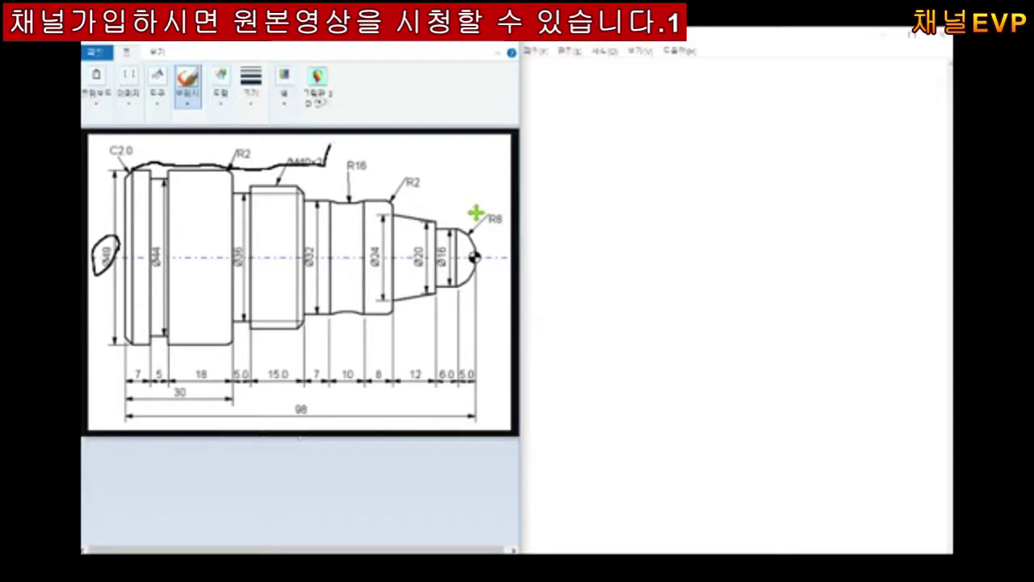
{"action": "mouse_move", "coordinate": [131, 350]}
{"action": "left_mouse_down"}
{"action": "mouse_move", "coordinate": [317, 340]}
{"action": "mouse_move", "coordinate": [313, 358]}
{"action": "left_mouse_up"}
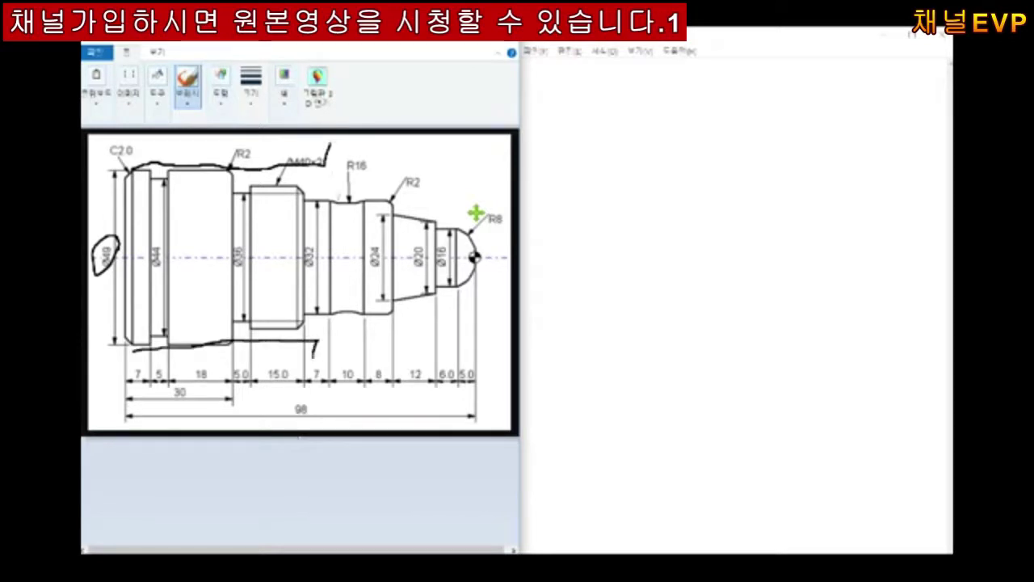
{"action": "mouse_move", "coordinate": [330, 144]}
{"action": "left_mouse_down"}
{"action": "mouse_move", "coordinate": [453, 136]}
{"action": "mouse_move", "coordinate": [497, 151]}
{"action": "mouse_move", "coordinate": [500, 323]}
{"action": "mouse_move", "coordinate": [440, 362]}
{"action": "mouse_move", "coordinate": [323, 367]}
{"action": "mouse_move", "coordinate": [309, 353]}
{"action": "left_mouse_up"}
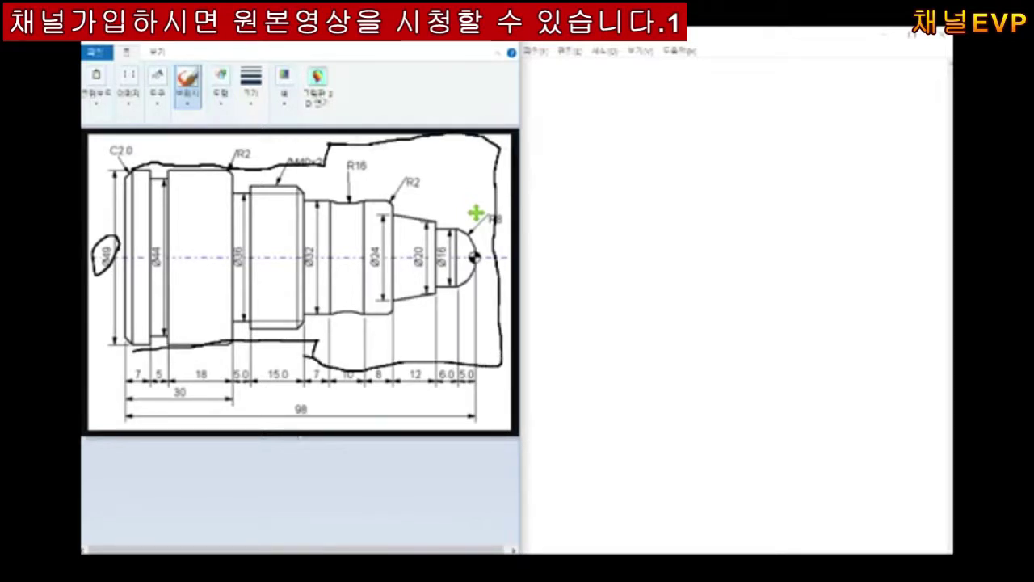
{"action": "mouse_move", "coordinate": [150, 164]}
{"action": "left_mouse_down"}
{"action": "mouse_move", "coordinate": [168, 186]}
{"action": "mouse_move", "coordinate": [164, 151]}
{"action": "left_mouse_up"}
{"action": "mouse_move", "coordinate": [122, 186]}
{"action": "left_mouse_down"}
{"action": "mouse_move", "coordinate": [113, 166]}
{"action": "mouse_move", "coordinate": [131, 184]}
{"action": "left_mouse_up"}
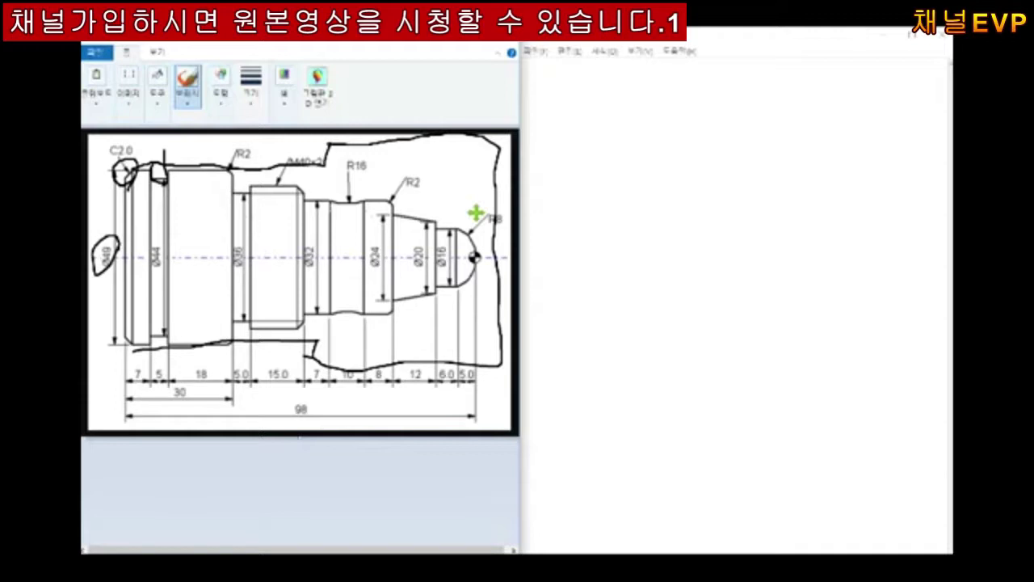
{"action": "mouse_move", "coordinate": [501, 172]}
{"action": "left_mouse_down"}
{"action": "mouse_move", "coordinate": [409, 178]}
{"action": "mouse_move", "coordinate": [382, 198]}
{"action": "mouse_move", "coordinate": [392, 192]}
{"action": "left_mouse_up"}
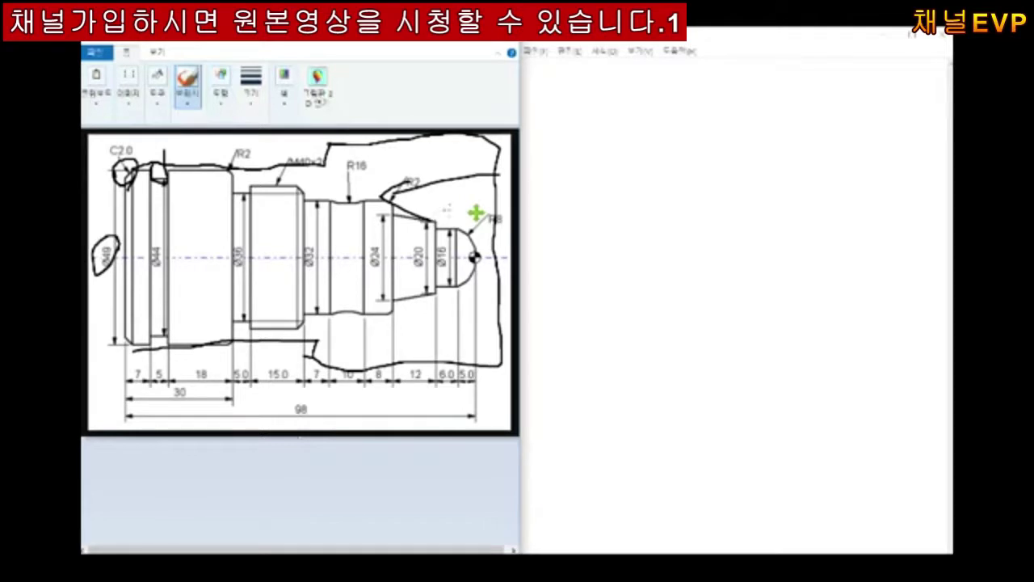
- Undo the outline strokes, circle the Ø49 label again, and undo its arrow
{"action": "key", "text": "ctrl+z"}
{"action": "key", "text": "ctrl+z"}
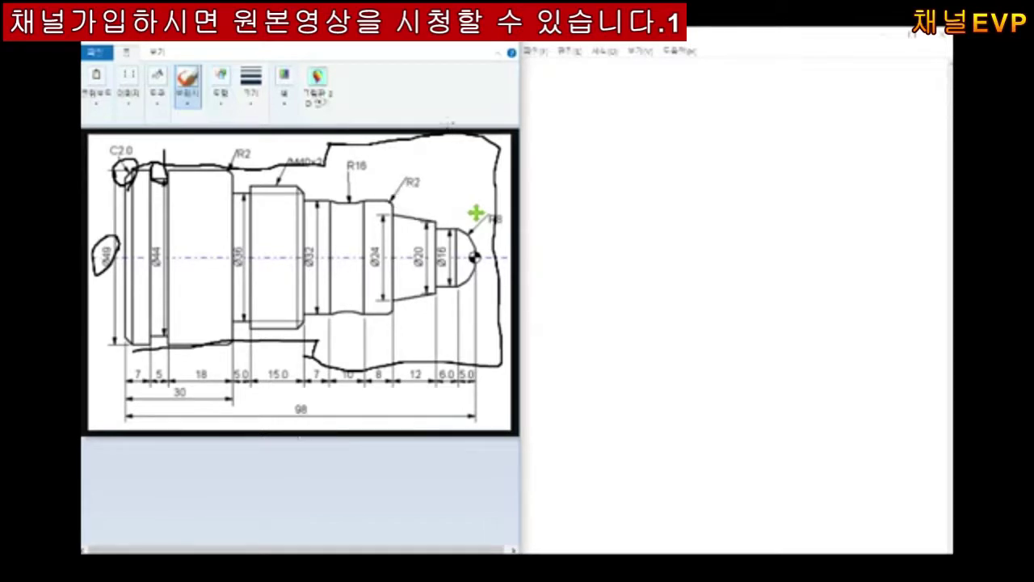
{"action": "key", "text": "ctrl+z"}
{"action": "key", "text": "ctrl+z"}
{"action": "key", "text": "ctrl+z"}
{"action": "key", "text": "ctrl+z"}
{"action": "key", "text": "ctrl+z"}
{"action": "key", "text": "ctrl+z"}
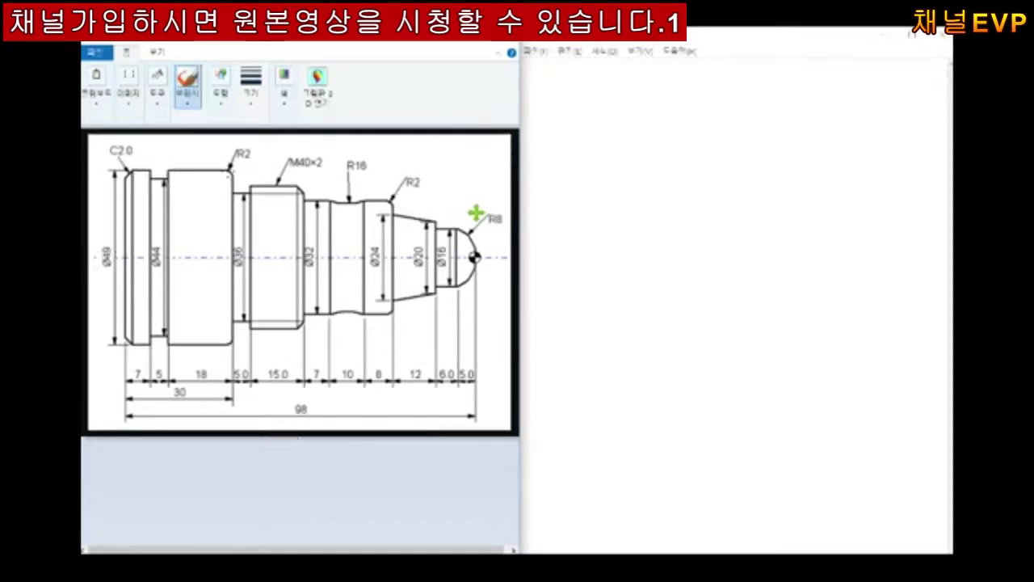
{"action": "mouse_move", "coordinate": [121, 263]}
{"action": "left_mouse_down"}
{"action": "mouse_move", "coordinate": [131, 252]}
{"action": "mouse_move", "coordinate": [115, 259]}
{"action": "mouse_move", "coordinate": [107, 220]}
{"action": "mouse_move", "coordinate": [111, 155]}
{"action": "mouse_move", "coordinate": [214, 151]}
{"action": "left_mouse_up"}
{"action": "left_click_drag", "start_coordinate": [214, 150], "coordinate": [204, 159]}
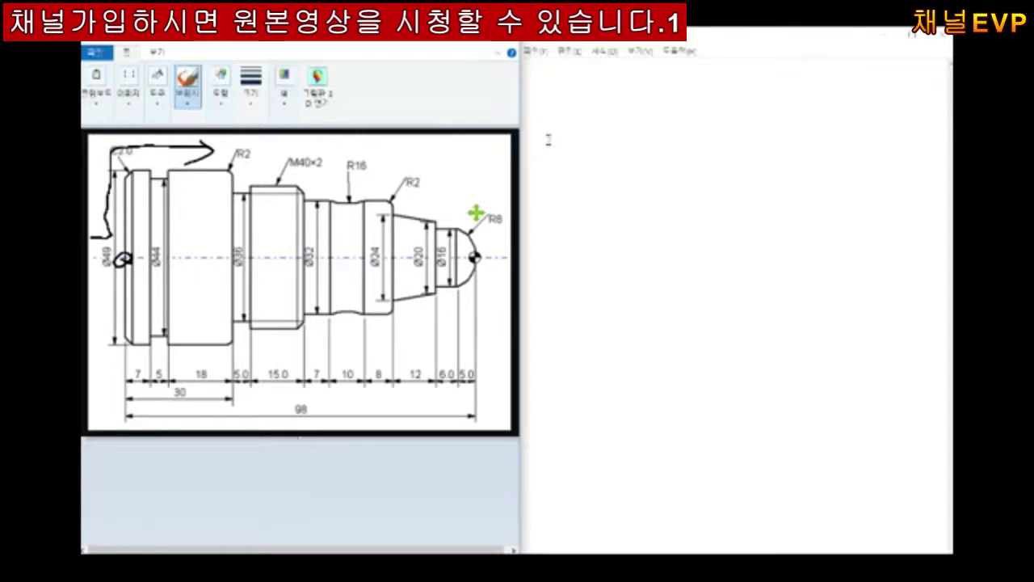
{"action": "key", "text": "ctrl+z"}
{"action": "key", "text": "ctrl+z"}
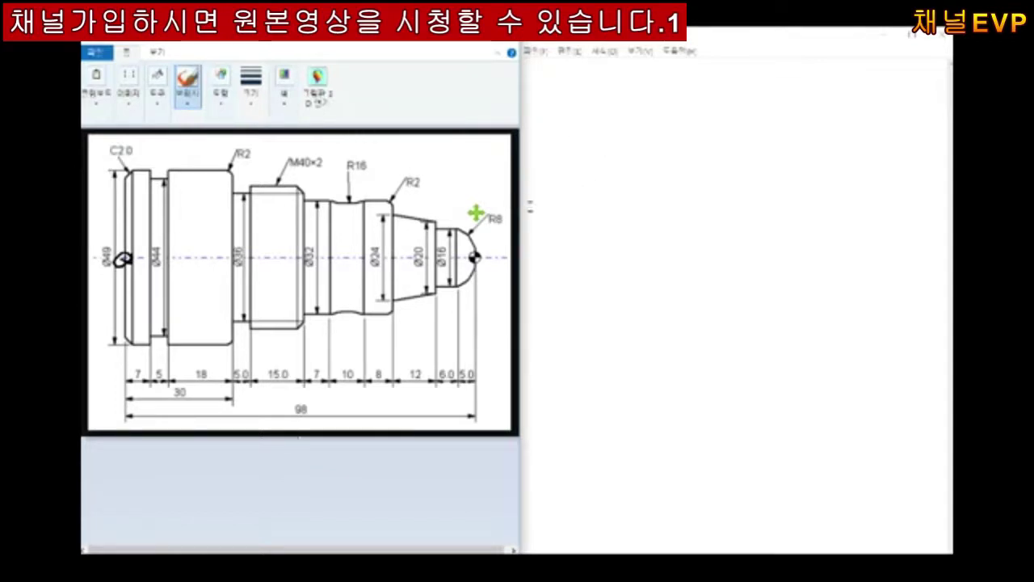
- Type the program header lines O0001(A-1);, G54;, T0101; and G50 S2000; in Notepad
{"action": "left_click", "coordinate": [615, 168]}
{"action": "type", "text": "이"}
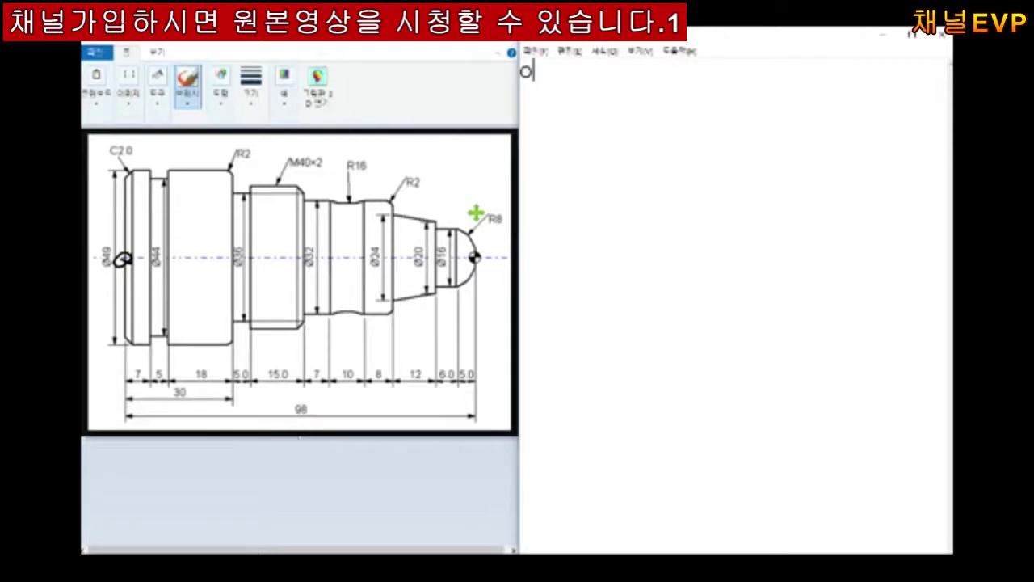
{"action": "type", "text": "0001("}
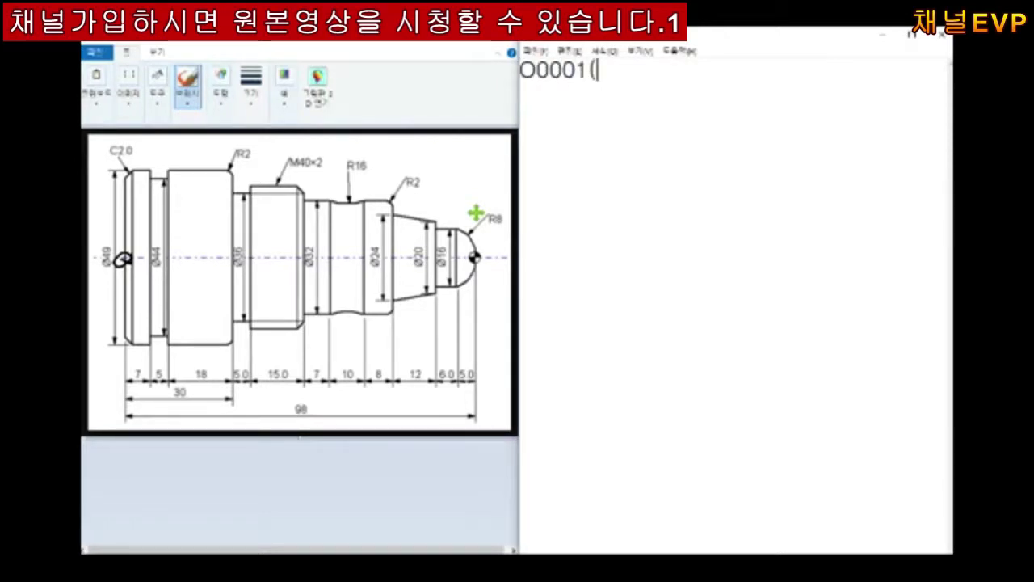
{"action": "type", "text": "A-1)"}
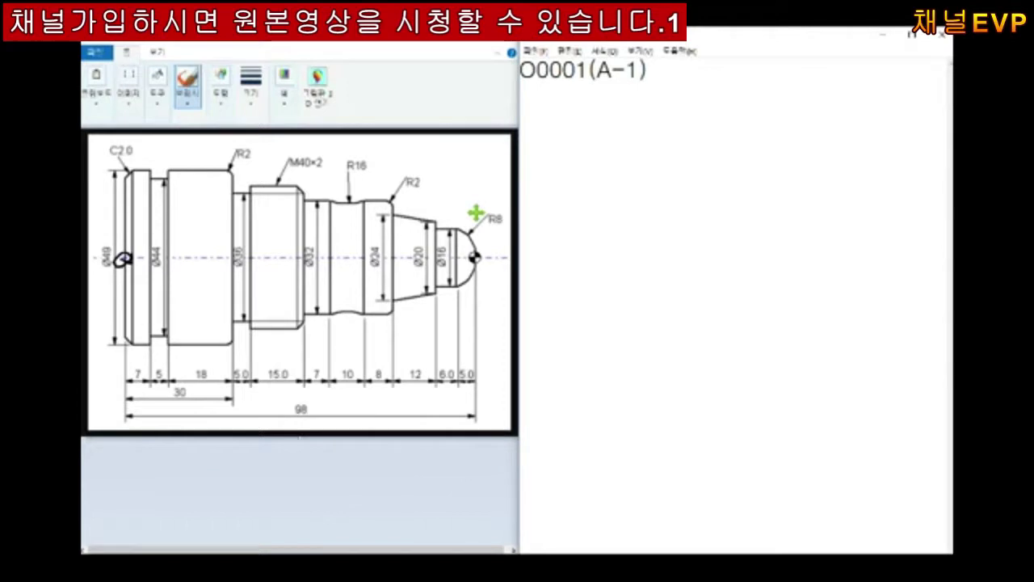
{"action": "type", "text": ";"}
{"action": "key", "text": "Return"}
{"action": "type", "text": "G54;"}
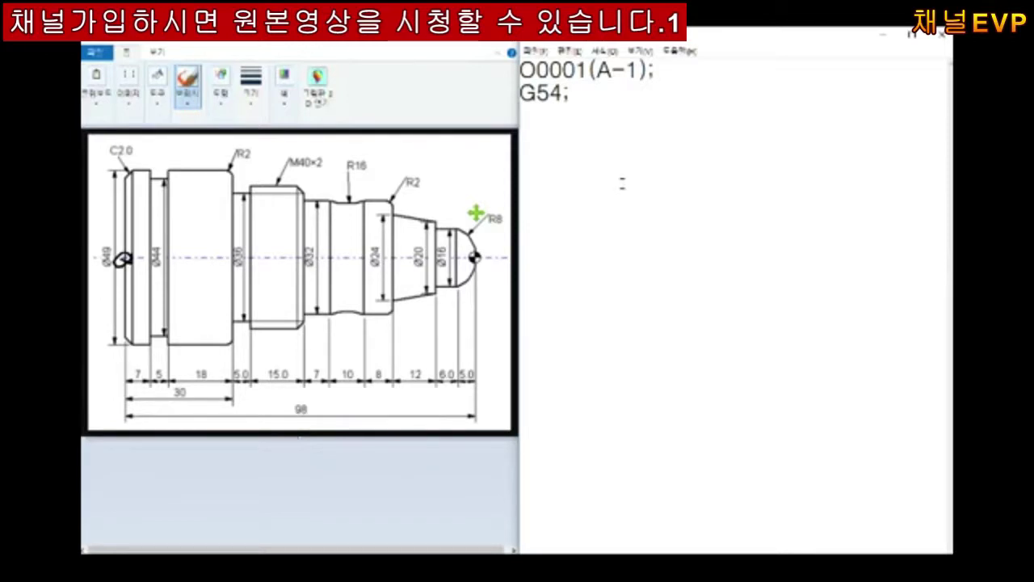
{"action": "type", "text": "T0101;"}
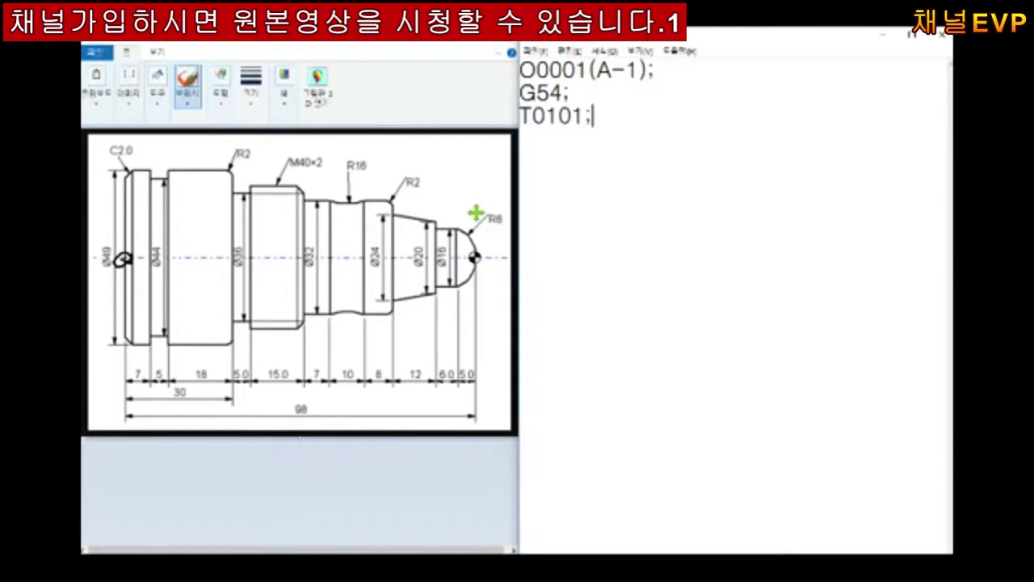
{"action": "type", "text": "(G"}
{"action": "key", "text": "BackSpace"}
- Add the lines G96 S100 M03; and G00 X54. Z-2.;
{"action": "key", "text": "BackSpace"}
{"action": "key", "text": "Return"}
{"action": "type", "text": "G50 S2000;"}
{"action": "key", "text": "Return"}
{"action": "type", "text": "G96 S"}
{"action": "type", "text": "9="}
{"action": "key", "text": "BackSpace"}
{"action": "key", "text": "BackSpace"}
{"action": "type", "text": "100 M03"}
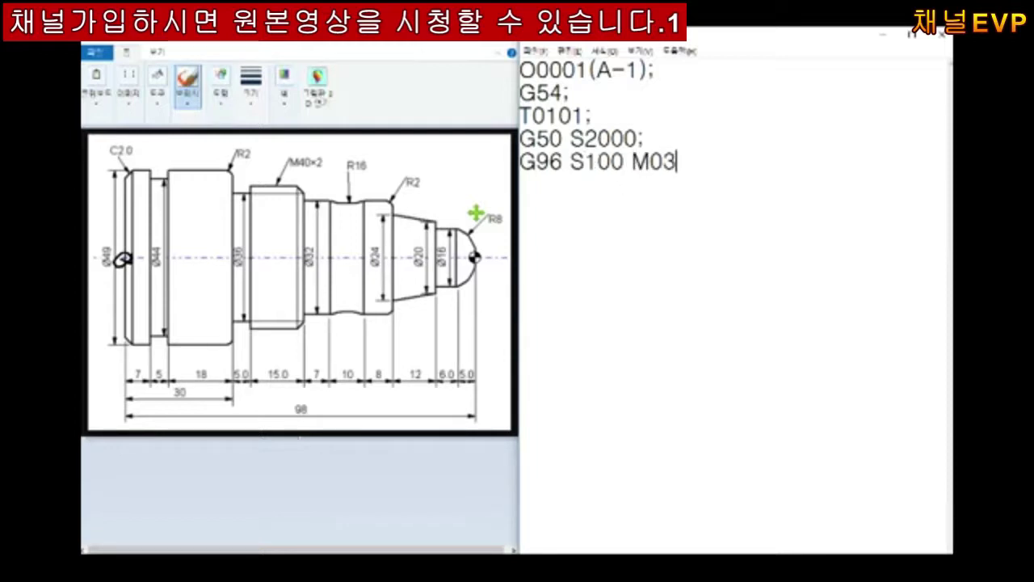
{"action": "type", "text": ";"}
{"action": "key", "text": "Return"}
{"action": "type", "text": "G00 X"}
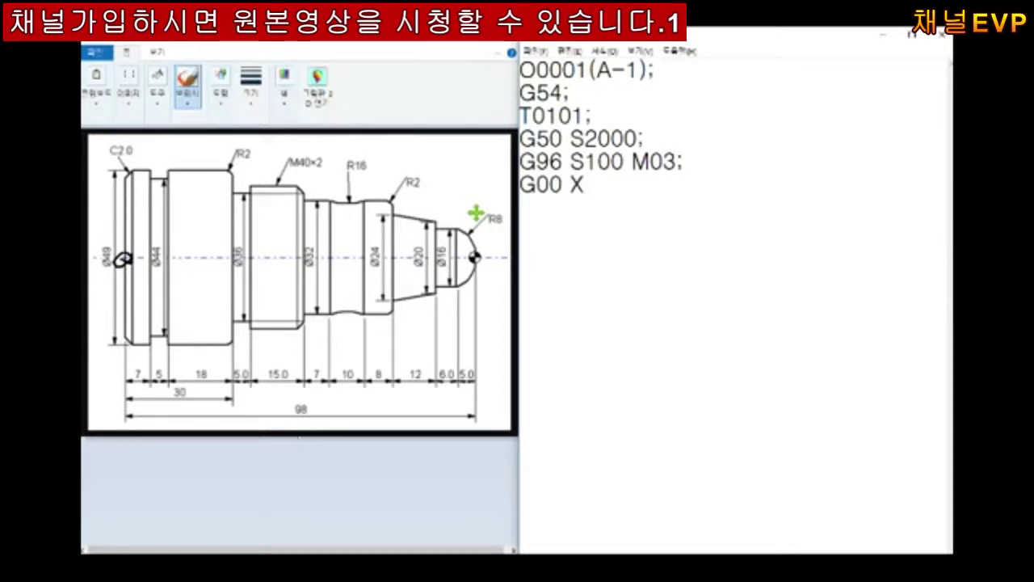
{"action": "left_click_drag", "start_coordinate": [121, 258], "coordinate": [115, 243]}
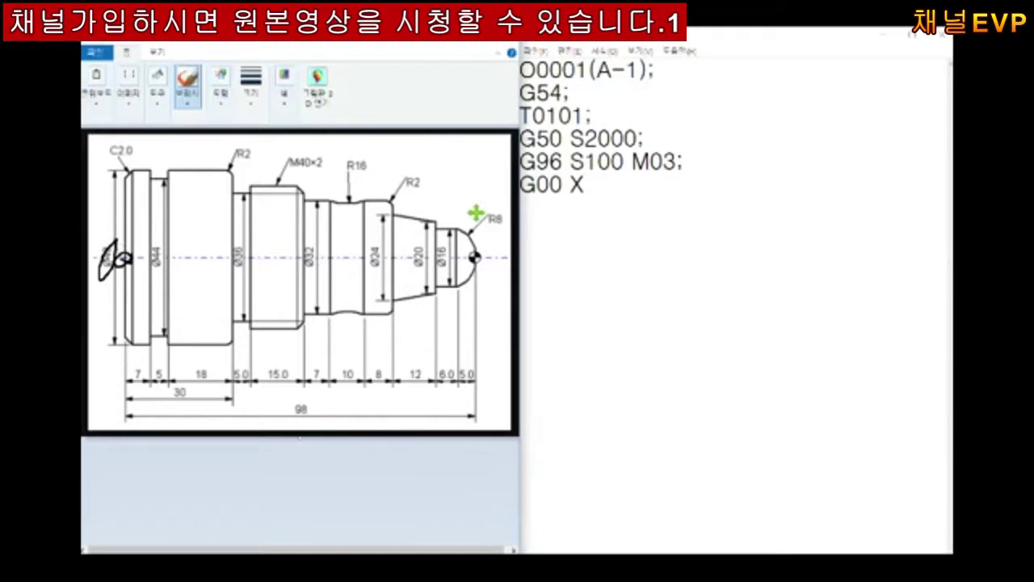
{"action": "key", "text": "ctrl+z"}
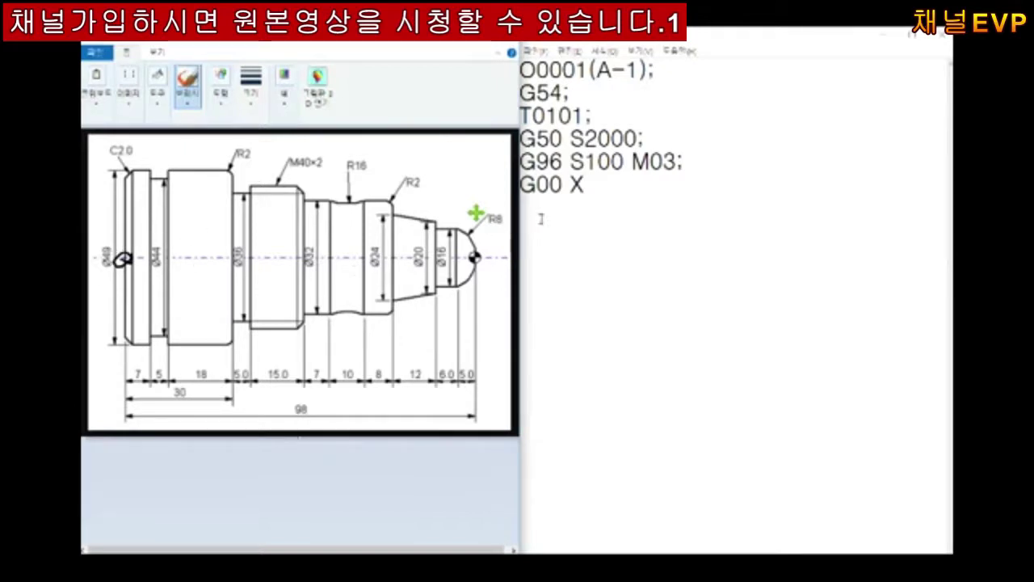
{"action": "left_click", "coordinate": [590, 187]}
{"action": "type", "text": "54. Z-"}
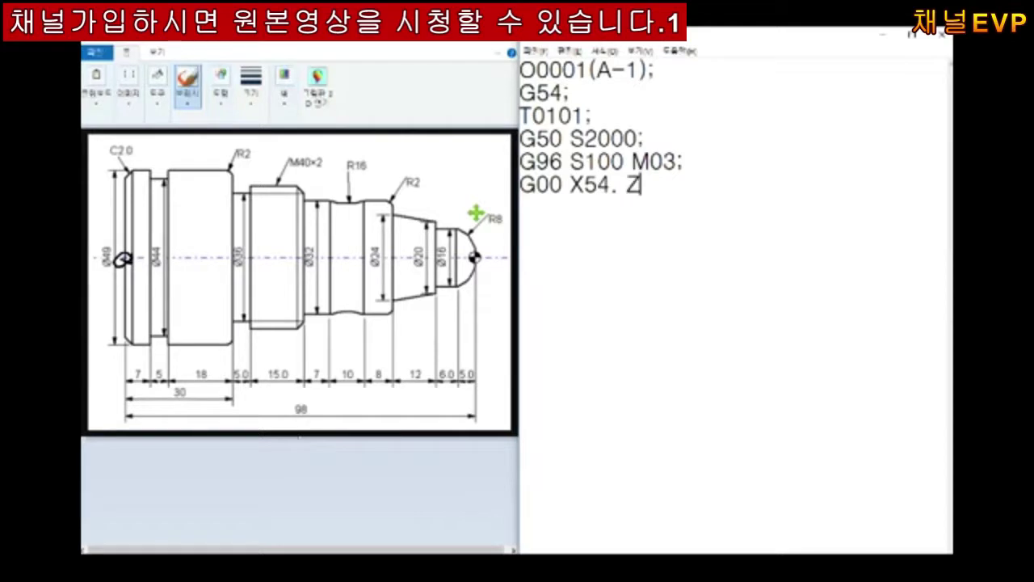
{"action": "type", "text": "2.;"}
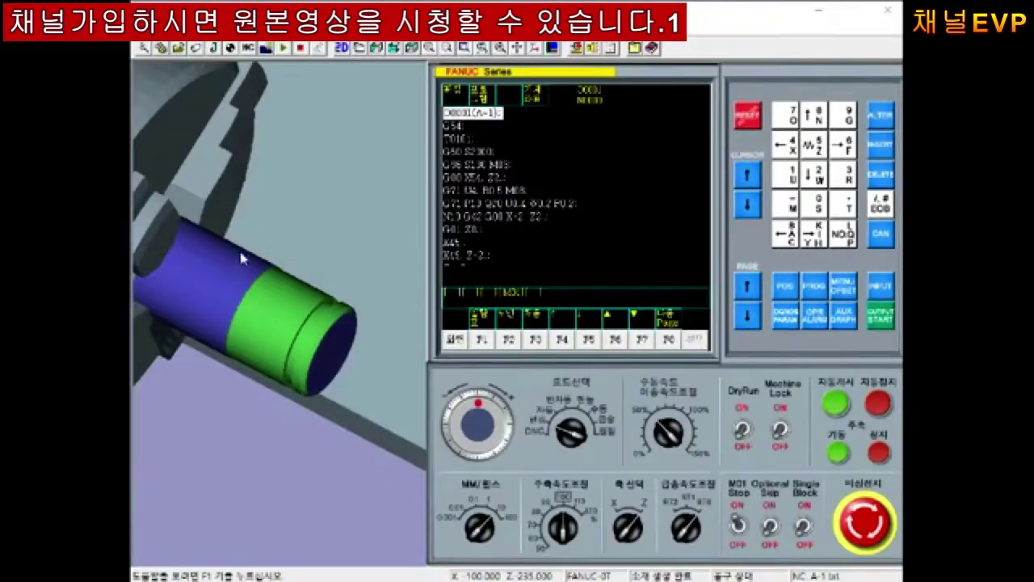
- Rotate the simulator's 3D workpiece view to a straight side-on look
{"action": "right_click", "coordinate": [246, 242]}
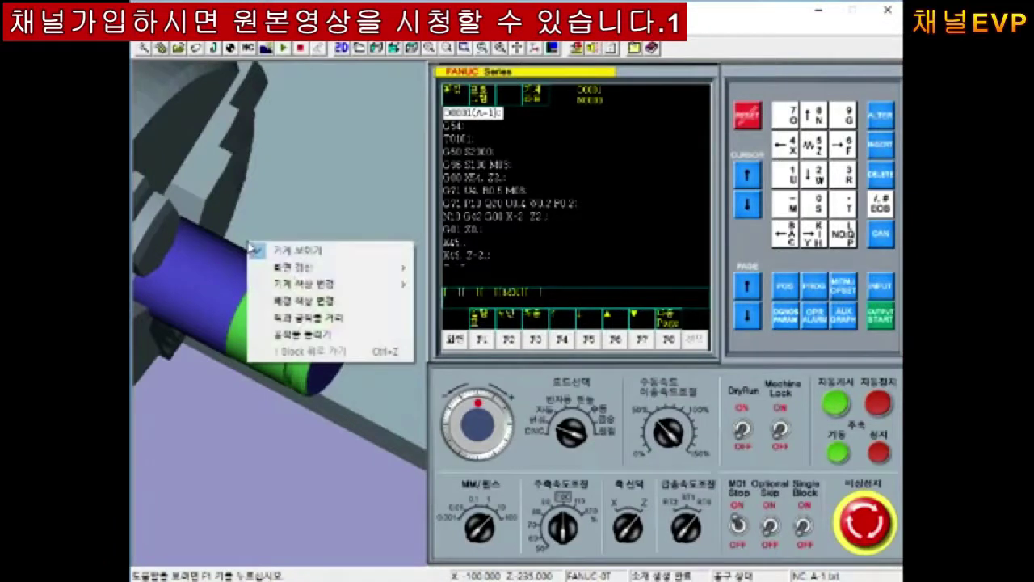
{"action": "left_click", "coordinate": [307, 343]}
{"action": "left_click_drag", "start_coordinate": [295, 332], "coordinate": [307, 326]}
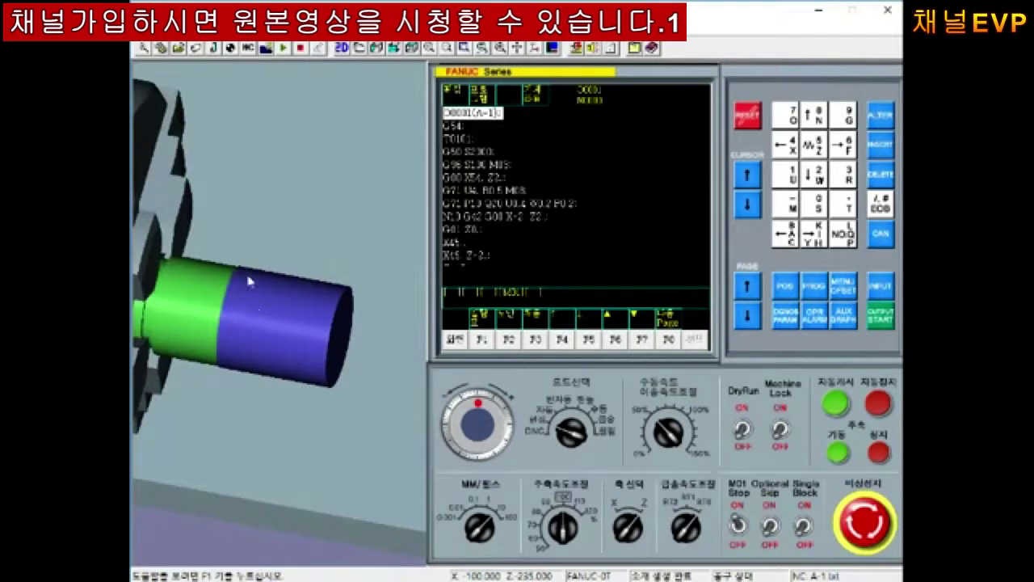
{"action": "left_click_drag", "start_coordinate": [214, 304], "coordinate": [223, 236]}
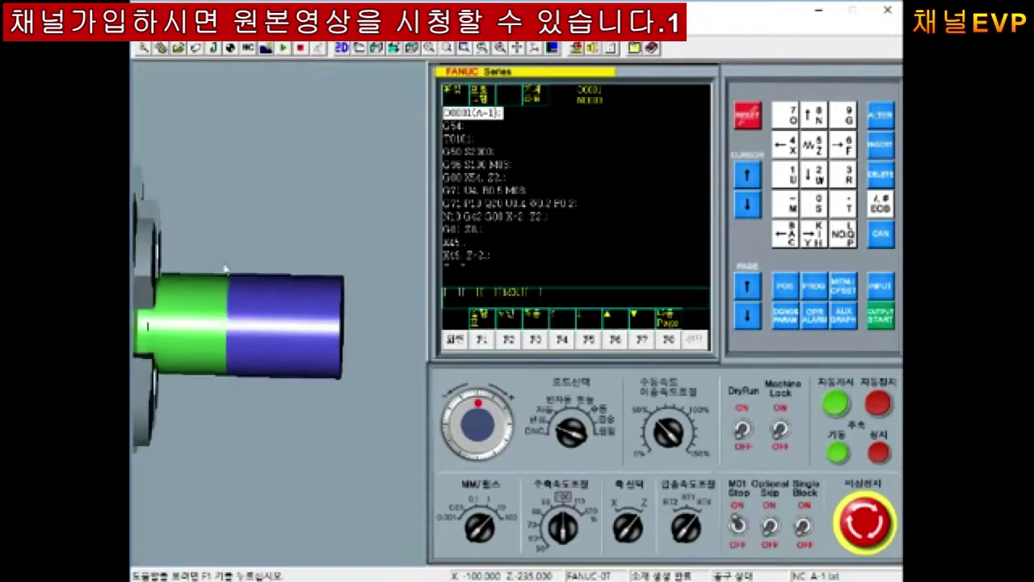
- Zoom in on the chuck and pan to show more of it
{"action": "left_click", "coordinate": [531, 48]}
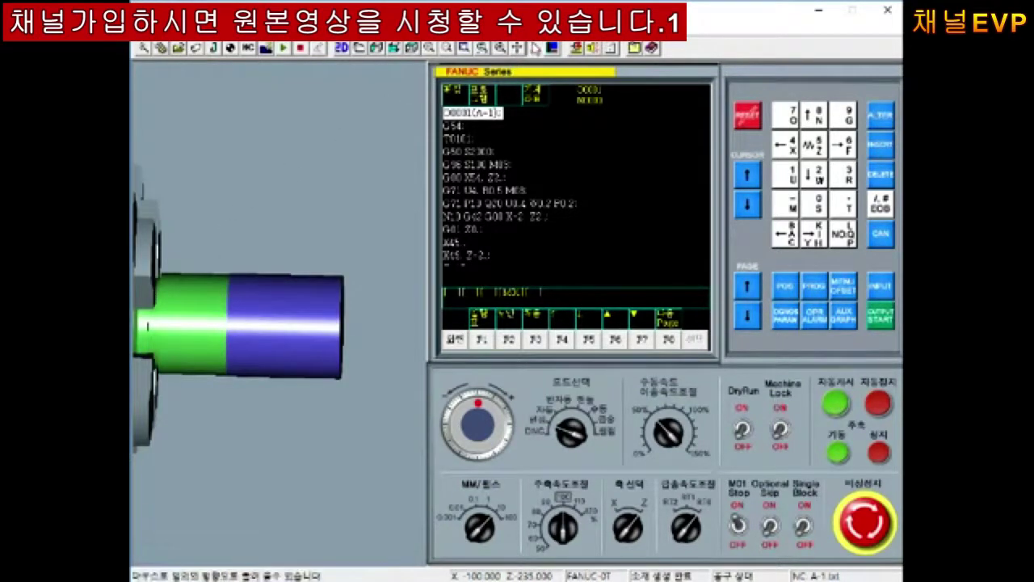
{"action": "left_click", "coordinate": [404, 152]}
{"action": "scroll", "coordinate": [339, 176], "scroll_direction": "down", "scroll_amount": 3}
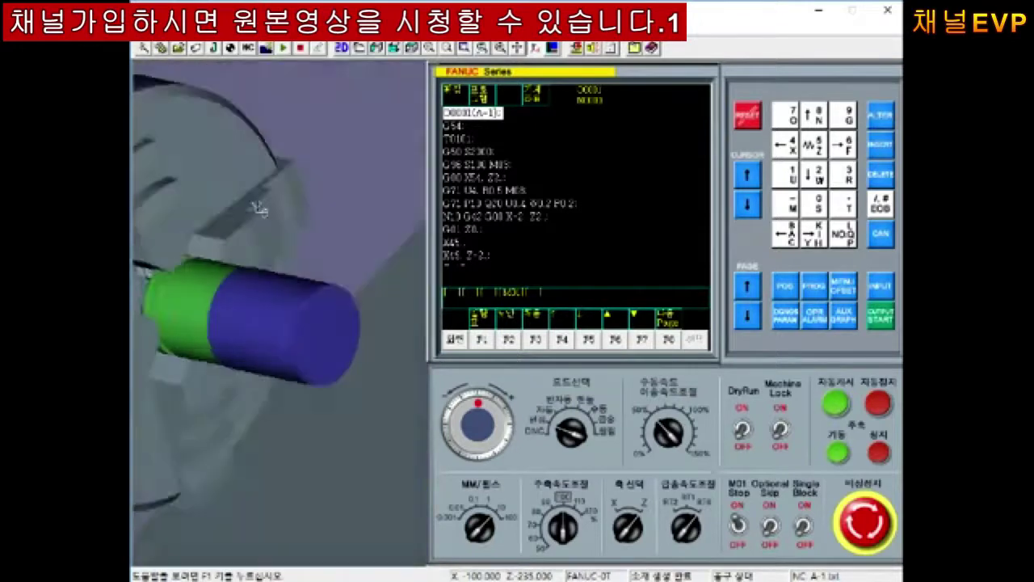
{"action": "left_click", "coordinate": [518, 48]}
{"action": "left_click_drag", "start_coordinate": [308, 224], "coordinate": [349, 194]}
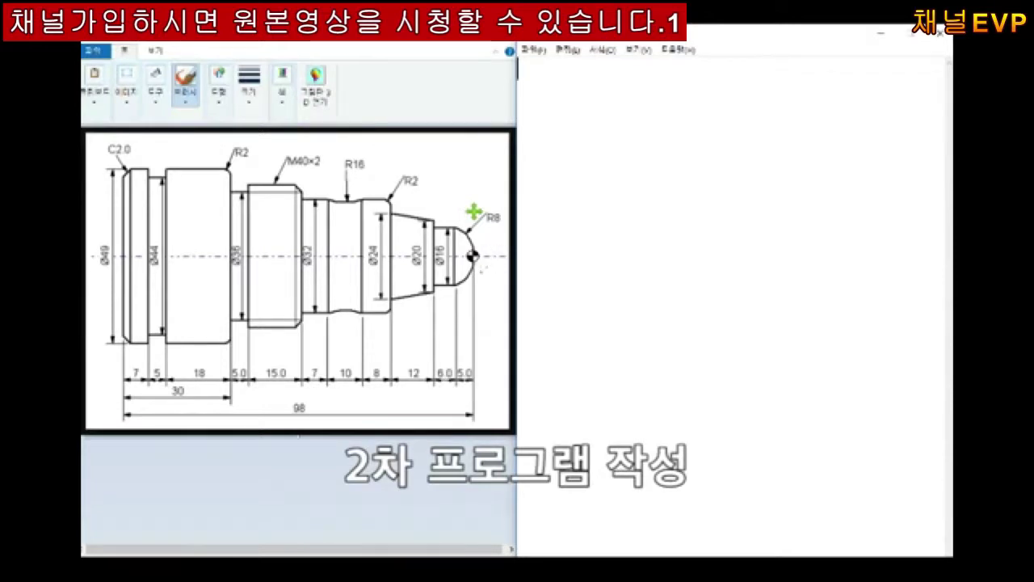
- Sketch the tool path from the R8 tip to the R2 corner, then undo the annotations
{"action": "mouse_move", "coordinate": [477, 257]}
{"action": "left_mouse_down"}
{"action": "mouse_move", "coordinate": [372, 193]}
{"action": "mouse_move", "coordinate": [261, 160]}
{"action": "mouse_move", "coordinate": [239, 174]}
{"action": "left_mouse_up"}
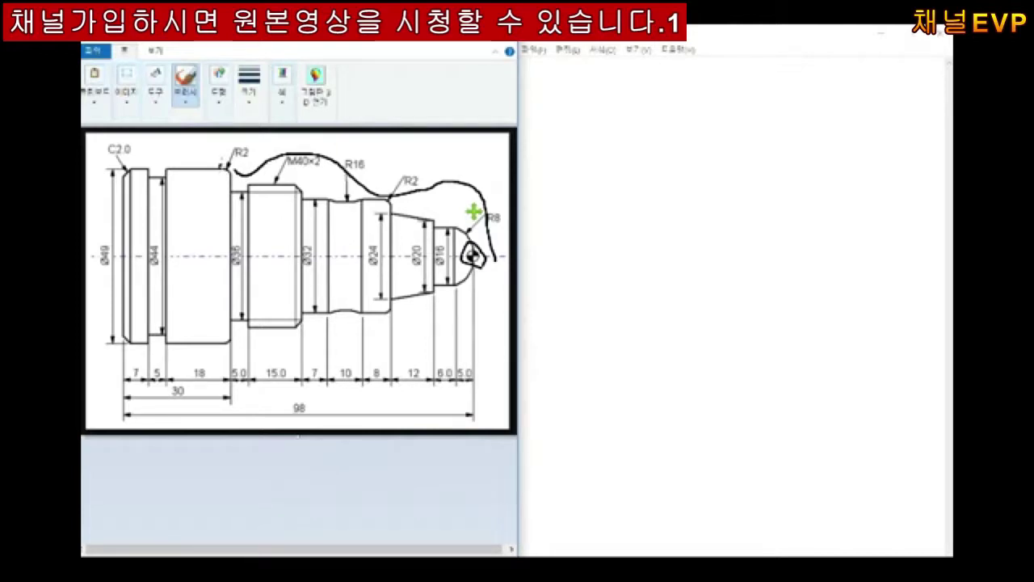
{"action": "mouse_move", "coordinate": [224, 166]}
{"action": "left_mouse_down"}
{"action": "mouse_move", "coordinate": [213, 156]}
{"action": "mouse_move", "coordinate": [231, 154]}
{"action": "left_mouse_up"}
{"action": "left_click", "coordinate": [580, 131]}
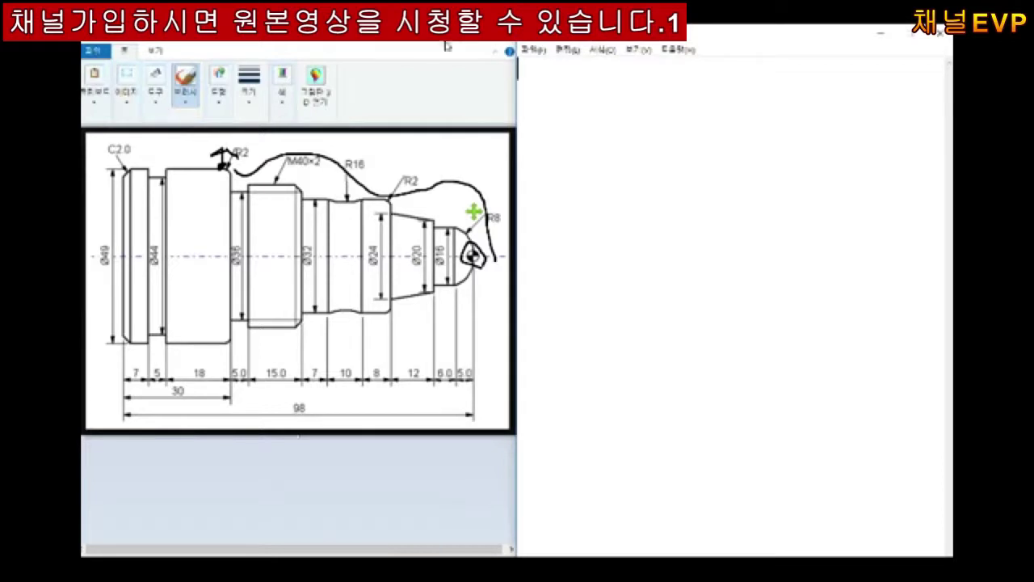
{"action": "key", "text": "ctrl+z"}
{"action": "key", "text": "ctrl+z"}
{"action": "key", "text": "ctrl+z"}
{"action": "key", "text": "ctrl+z"}
{"action": "key", "text": "ctrl+z"}
- Type the setup lines O0002(B-1);, G54;, T0101;, G50 S2000; and G96 S100 M03;
{"action": "left_click", "coordinate": [556, 105]}
{"action": "type", "text": "O0002(B-1);"}
{"action": "key", "text": "Return"}
{"action": "type", "text": "G54;"}
{"action": "key", "text": "Return"}
{"action": "type", "text": "T0101;"}
{"action": "key", "text": "Return"}
{"action": "type", "text": "G50 S2000;"}
{"action": "key", "text": "Return"}
{"action": "type", "text": "T96 S"}
{"action": "key", "text": "BackSpace"}
{"action": "key", "text": "BackSpace"}
{"action": "key", "text": "BackSpace"}
{"action": "key", "text": "BackSpace"}
{"action": "key", "text": "BackSpace"}
{"action": "type", "text": "G96 S100 M03"}
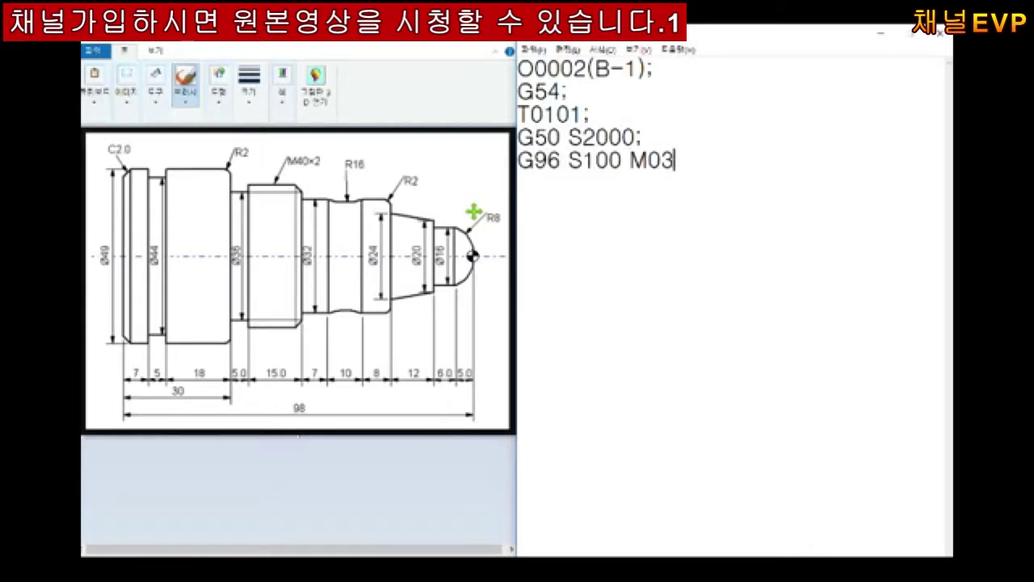
{"action": "type", "text": ";"}
{"action": "key", "text": "Return"}
- Add the rapid approach line G00 X54. Z2.;, correcting typos
{"action": "type", "text": "G54 G"}
{"action": "key", "text": "BackSpace"}
{"action": "key", "text": "BackSpace"}
{"action": "key", "text": "BackSpace"}
{"action": "type", "text": "0"}
{"action": "key", "text": "BackSpace"}
{"action": "key", "text": "BackSpace"}
{"action": "type", "text": "00 X54. Z2."}
{"action": "key", "text": "BackSpace"}
{"action": "key", "text": "BackSpace"}
{"action": "type", "text": "5."}
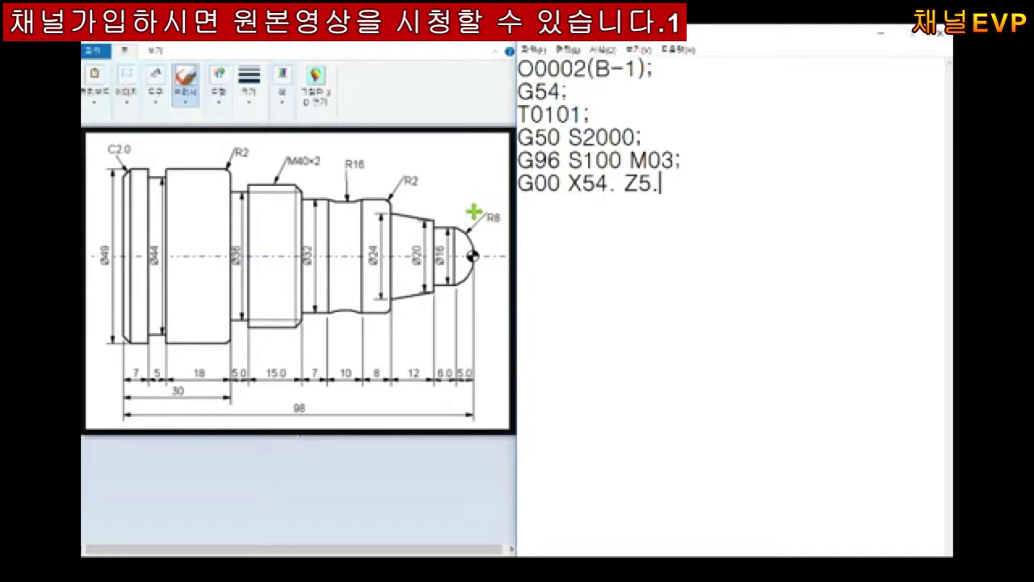
{"action": "key", "text": "BackSpace"}
- Add G71 U4. R0.5 M08; and G71 P10 Q20 U0.4 W0.2 F0.2;, then begin N10 G42 G00 X-2. Z2.;
{"action": "key", "text": "BackSpace"}
{"action": "type", "text": "2."}
{"action": "key", "text": "Return"}
{"action": "type", "text": "G71 U4"}
{"action": "key", "text": "BackSpace"}
{"action": "key", "text": "BackSpace"}
{"action": "type", "text": "U4"}
{"action": "key", "text": "BackSpace"}
{"action": "key", "text": "BackSpace"}
{"action": "type", "text": "U4. R0.5 M08"}
{"action": "key", "text": "BackSpace"}
{"action": "type", "text": "8;"}
{"action": "key", "text": "Return"}
{"action": "type", "text": "G71 "}
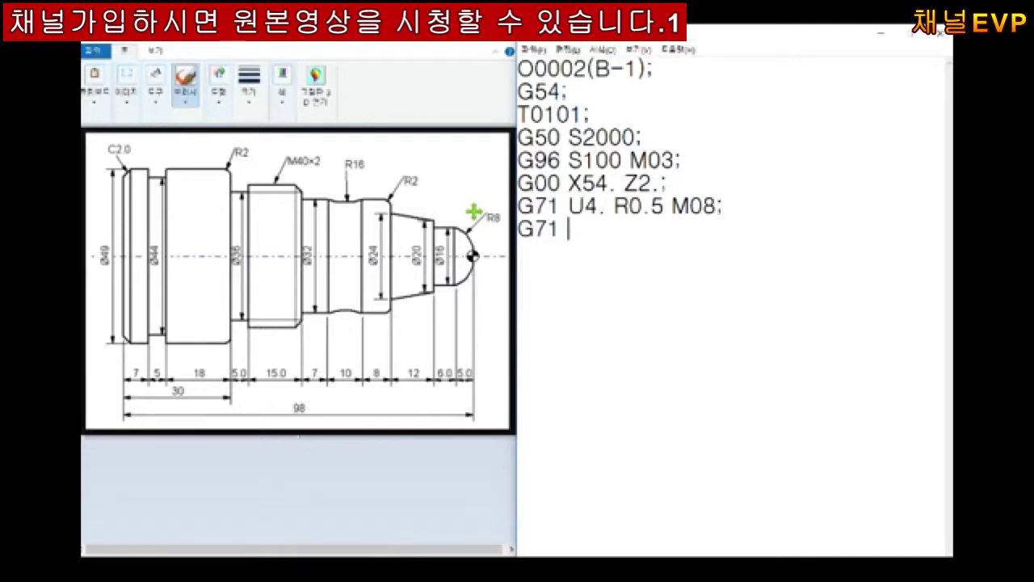
{"action": "type", "text": "P10 Q20 "}
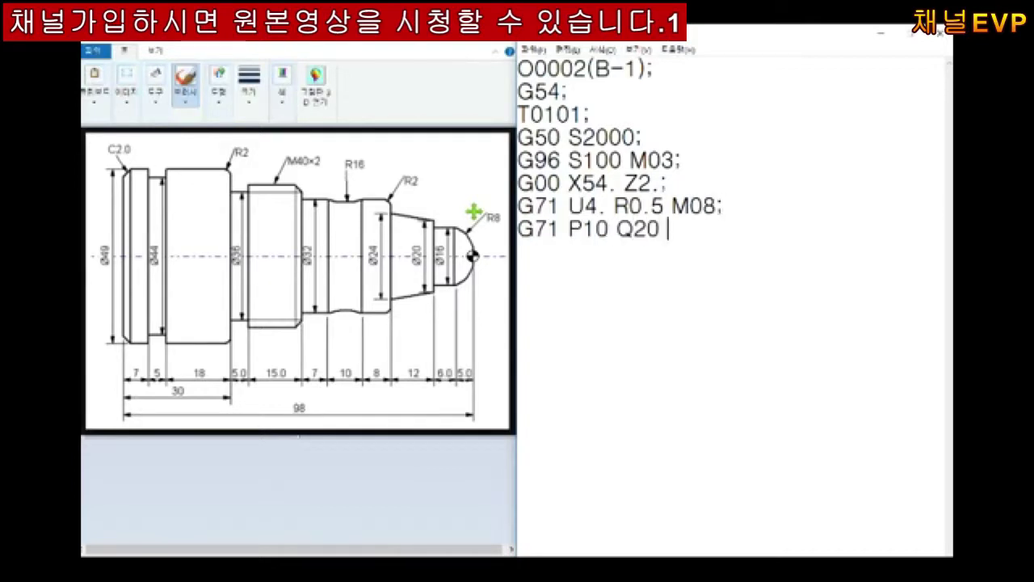
{"action": "type", "text": "U0.4 W0.2 0."}
{"action": "key", "text": "BackSpace"}
{"action": "key", "text": "BackSpace"}
{"action": "type", "text": "F0.2;"}
{"action": "key", "text": "Return"}
{"action": "type", "text": "N10 G42 G00"}
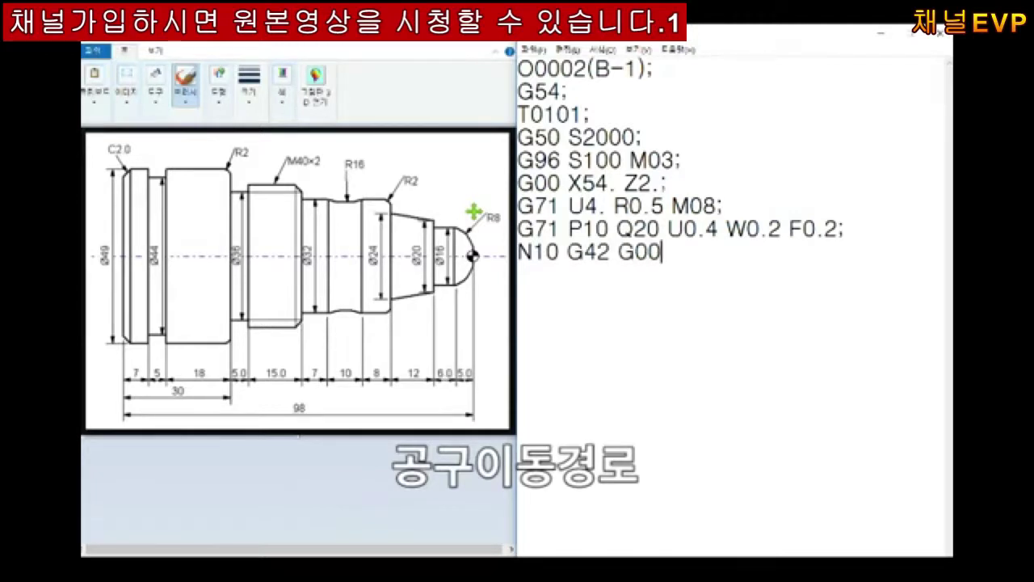
{"action": "type", "text": " X-2. Z2.;"}
- Add the contour lines G01 Z0.;, X0.; and G03 X16. Z-5. R8.;
{"action": "key", "text": "Return"}
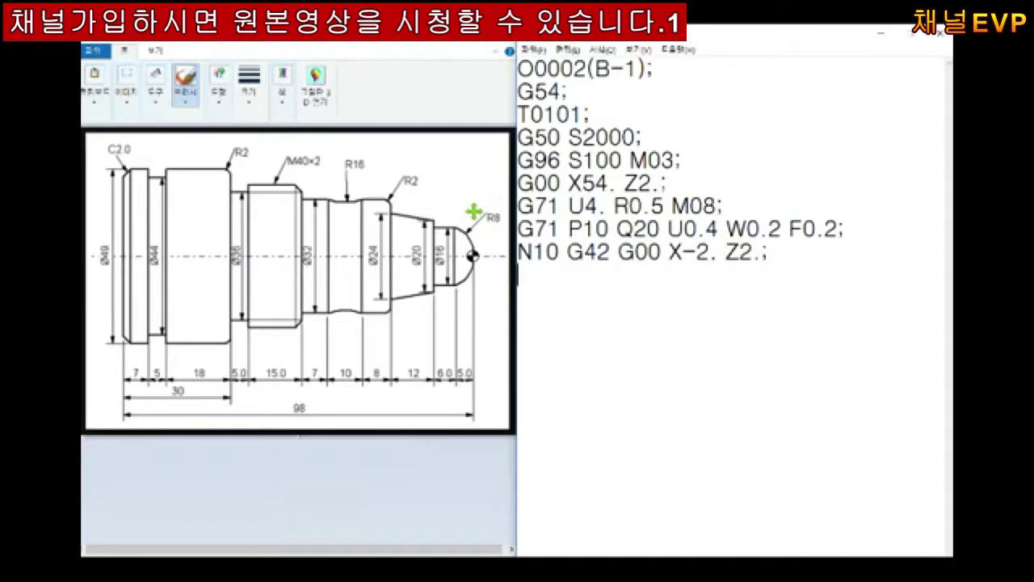
{"action": "type", "text": "G01 Z0.;"}
{"action": "key", "text": "Return"}
{"action": "type", "text": "X0.;"}
{"action": "key", "text": "Return"}
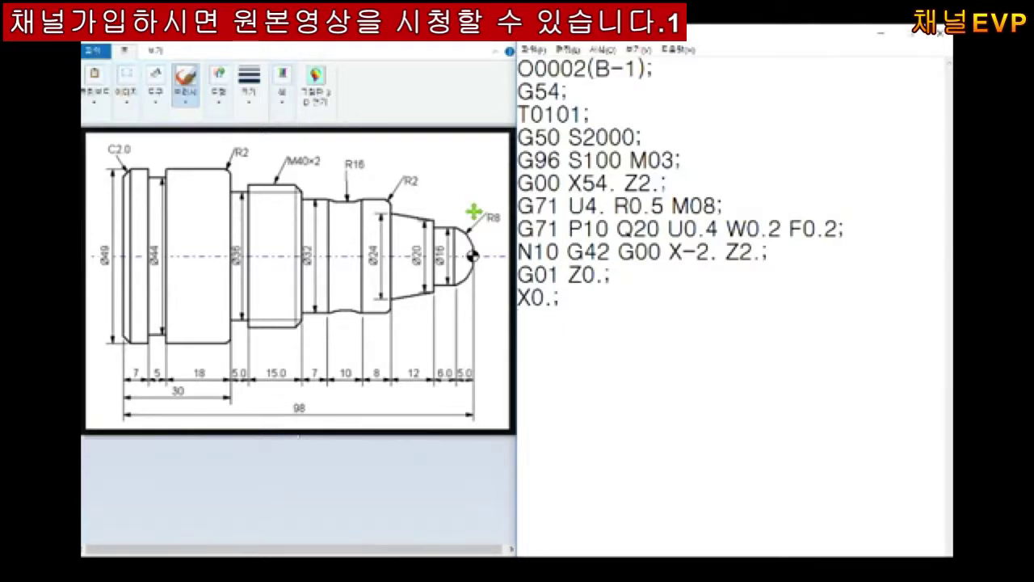
{"action": "type", "text": "G03 X16. -Z"}
{"action": "key", "text": "BackSpace"}
{"action": "key", "text": "BackSpace"}
{"action": "type", "text": "Z-"}
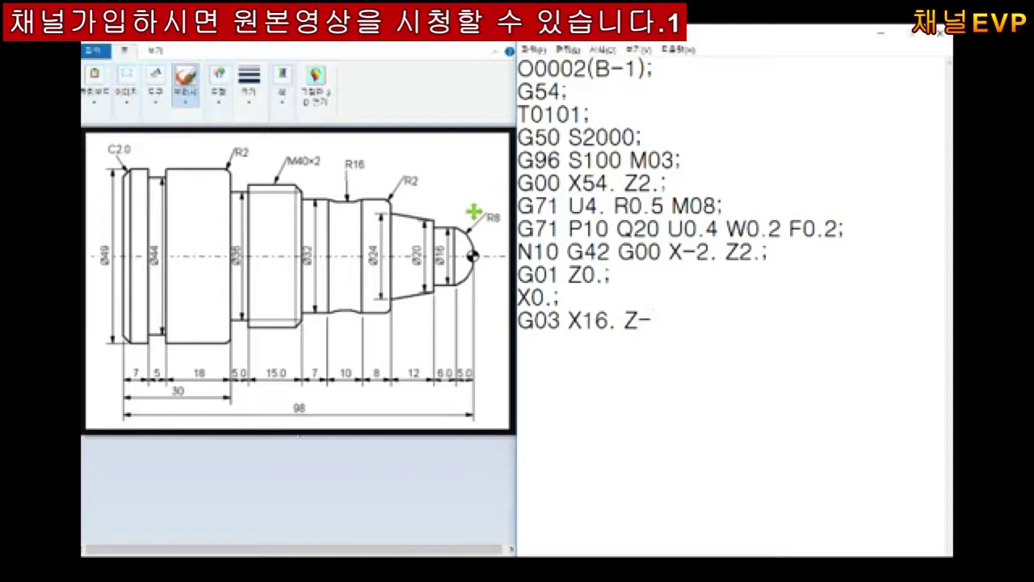
{"action": "type", "text": "5. R5"}
{"action": "key", "text": "BackSpace"}
{"action": "type", "text": "8.;"}
- Continue the contour with G01 Z-11.;, X20.; and X24. Z-23.
{"action": "key", "text": "Return"}
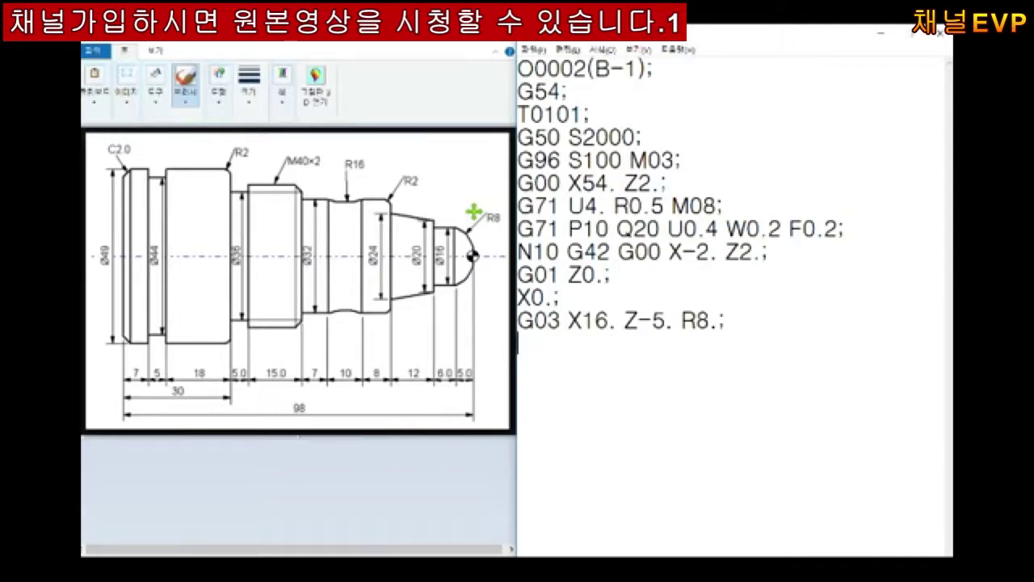
{"action": "type", "text": "G01 Z-11.;"}
{"action": "key", "text": "Return"}
{"action": "type", "text": "X20.;"}
{"action": "key", "text": "Return"}
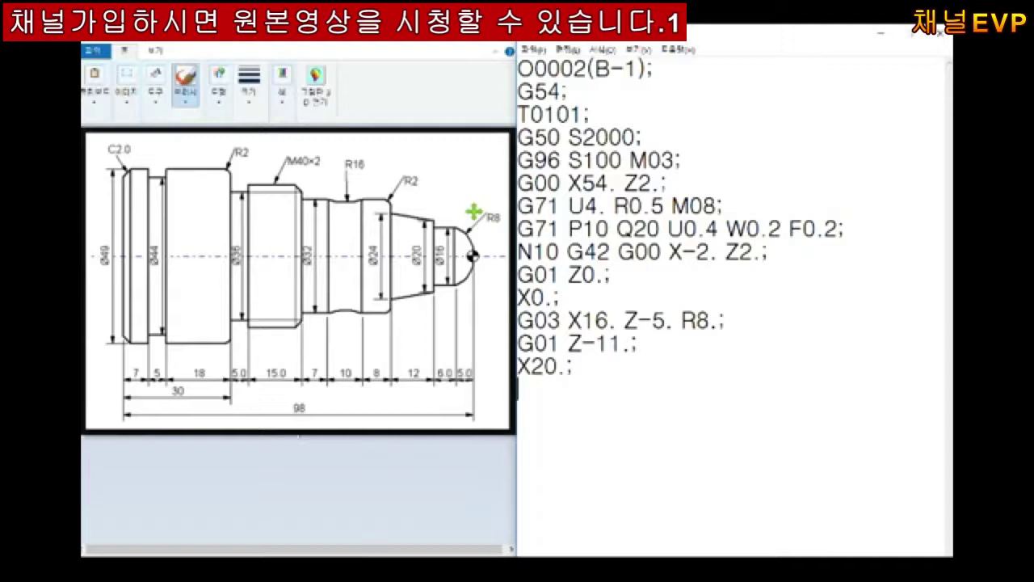
{"action": "type", "text": "X2"}
{"action": "type", "text": "4"}
{"action": "key", "text": "BackSpace"}
{"action": "type", "text": "24. Z-"}
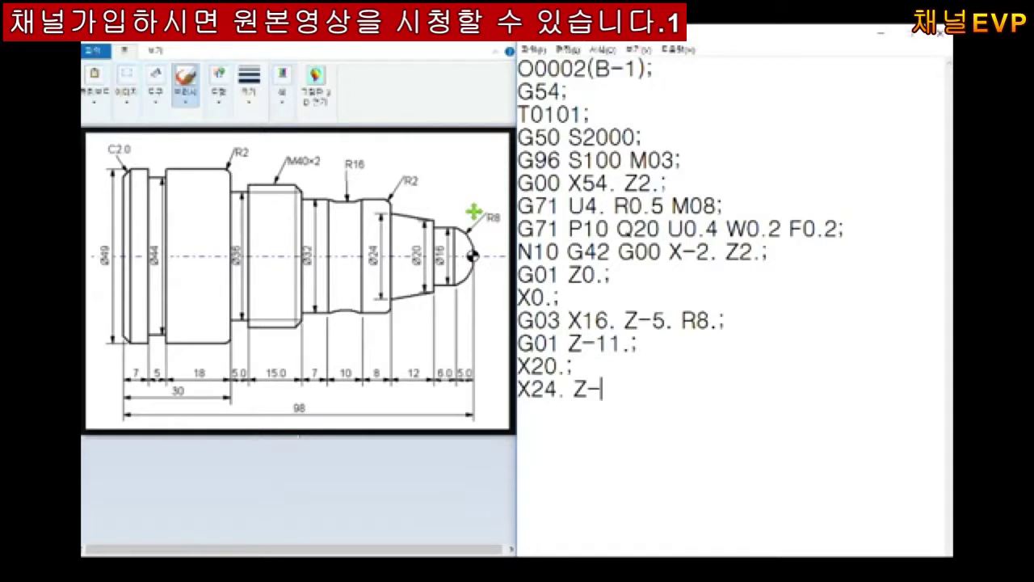
{"action": "type", "text": "23."}
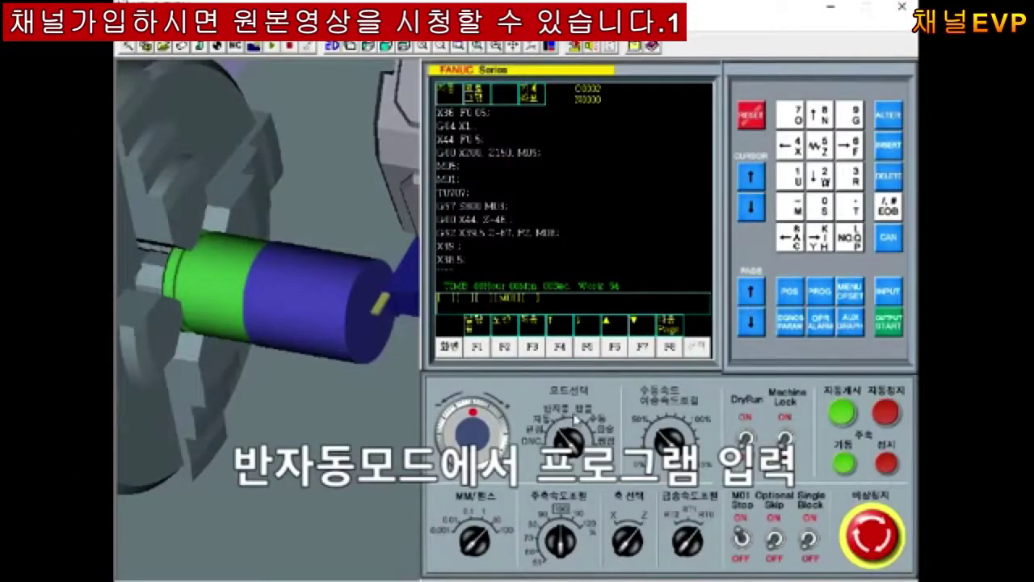
- In MDI mode, enter T0101 and execute the tool change with cycle start
{"action": "left_click", "coordinate": [572, 417]}
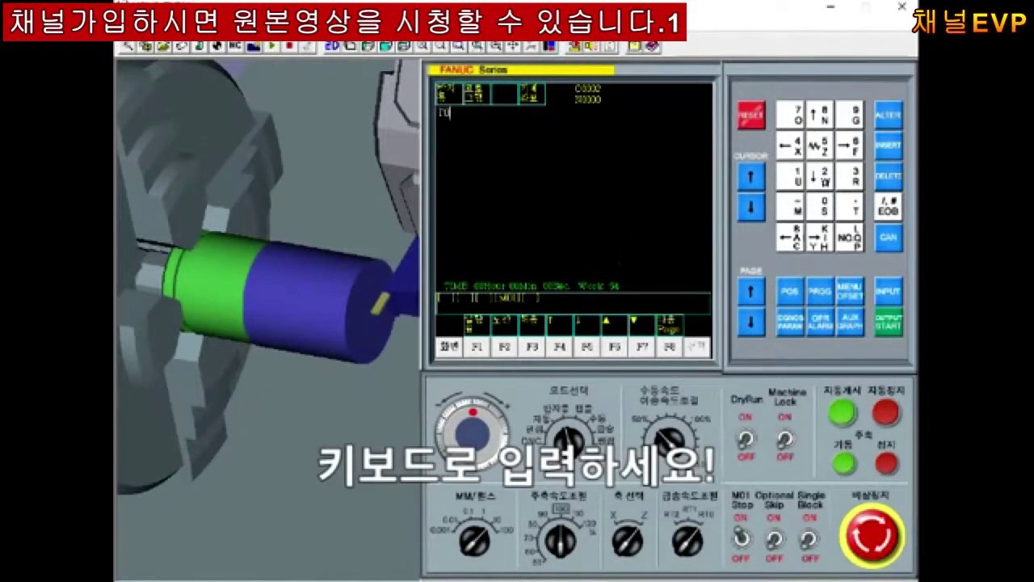
{"action": "type", "text": "0101;"}
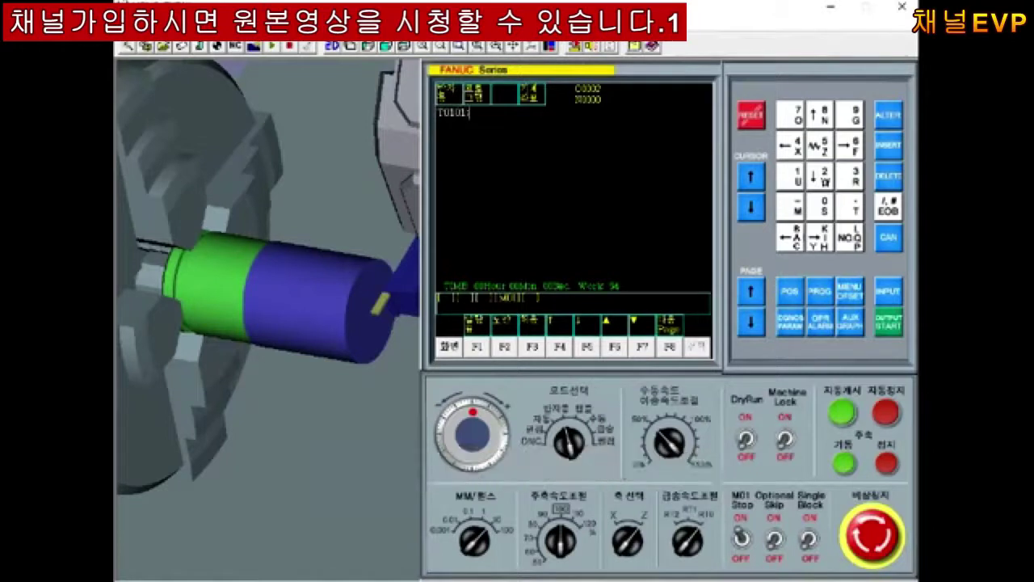
{"action": "left_click", "coordinate": [843, 414]}
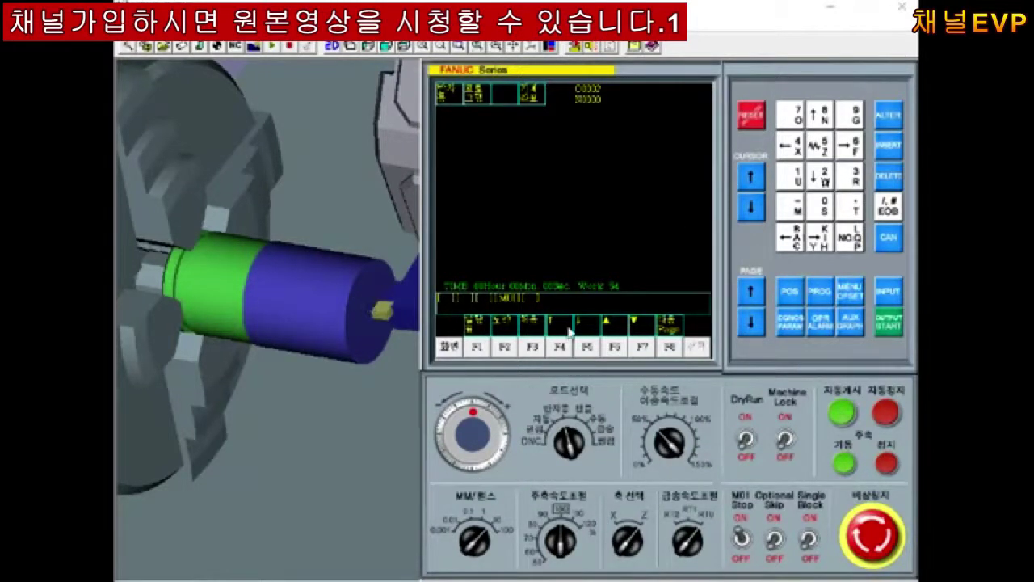
- Set the work origin on the stock end face at X0 Z100, then show the program
{"action": "left_click", "coordinate": [185, 47]}
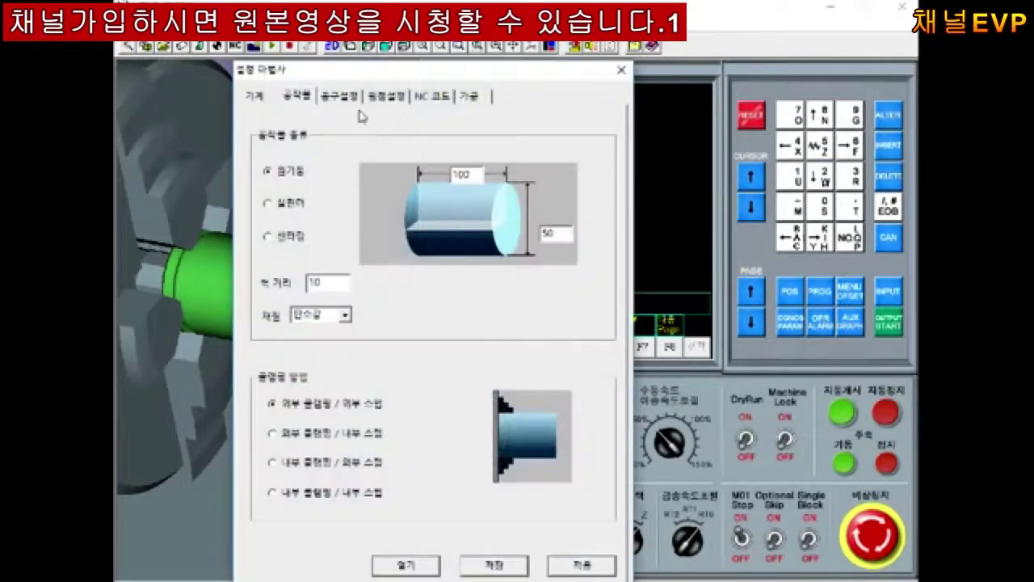
{"action": "left_click", "coordinate": [378, 97]}
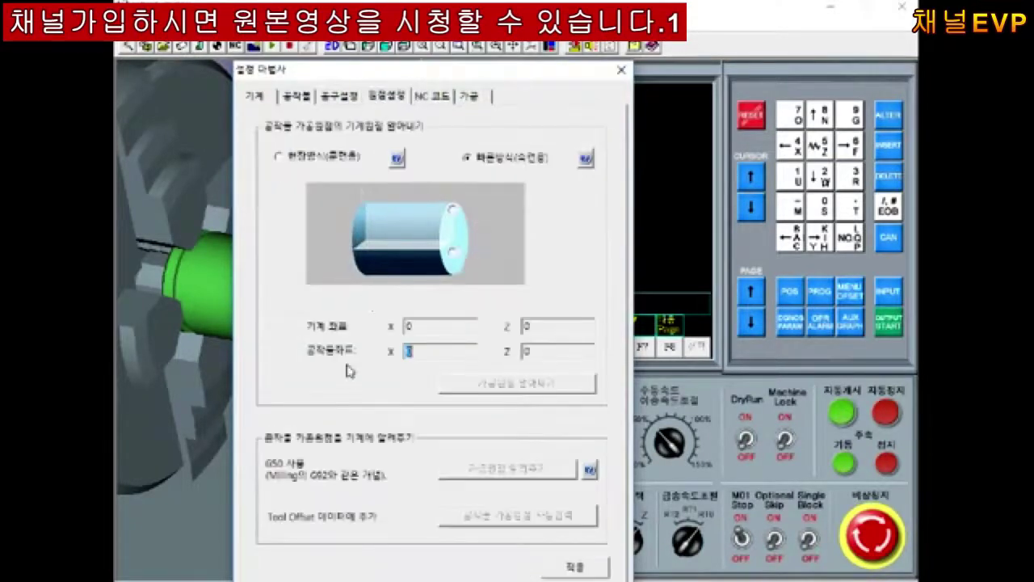
{"action": "left_click", "coordinate": [453, 251]}
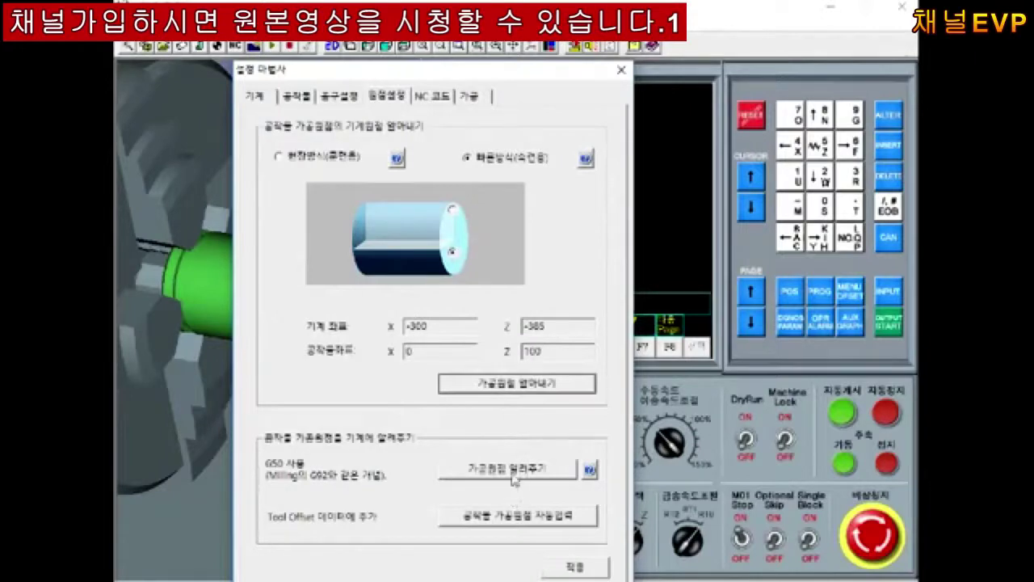
{"action": "left_click", "coordinate": [513, 477]}
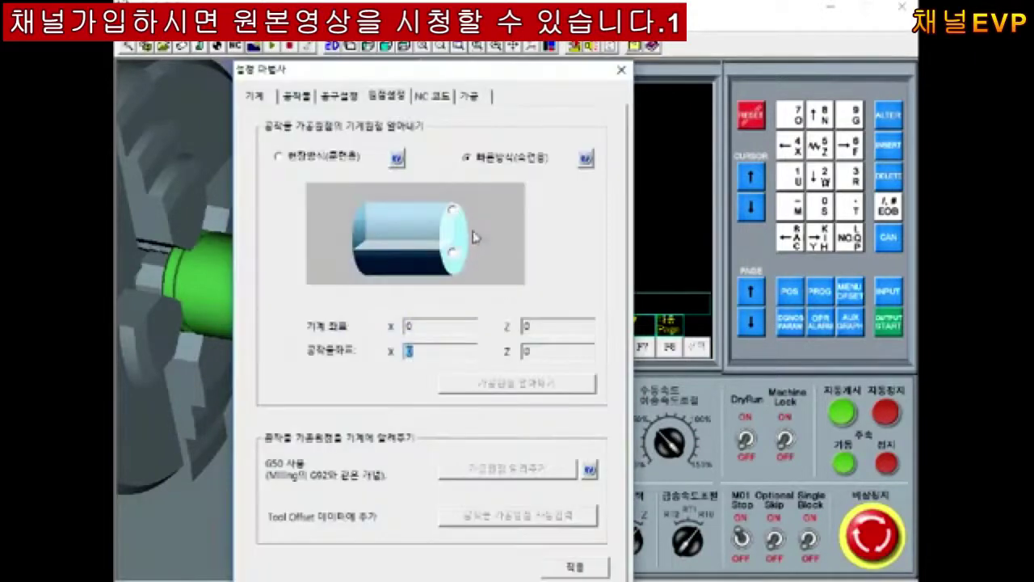
{"action": "left_click", "coordinate": [453, 252]}
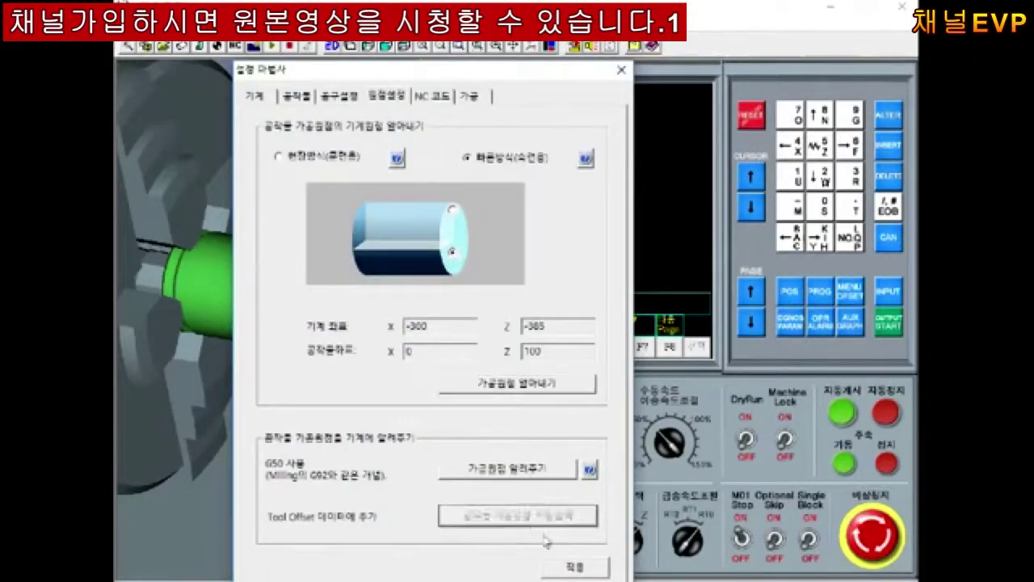
{"action": "left_click", "coordinate": [574, 566]}
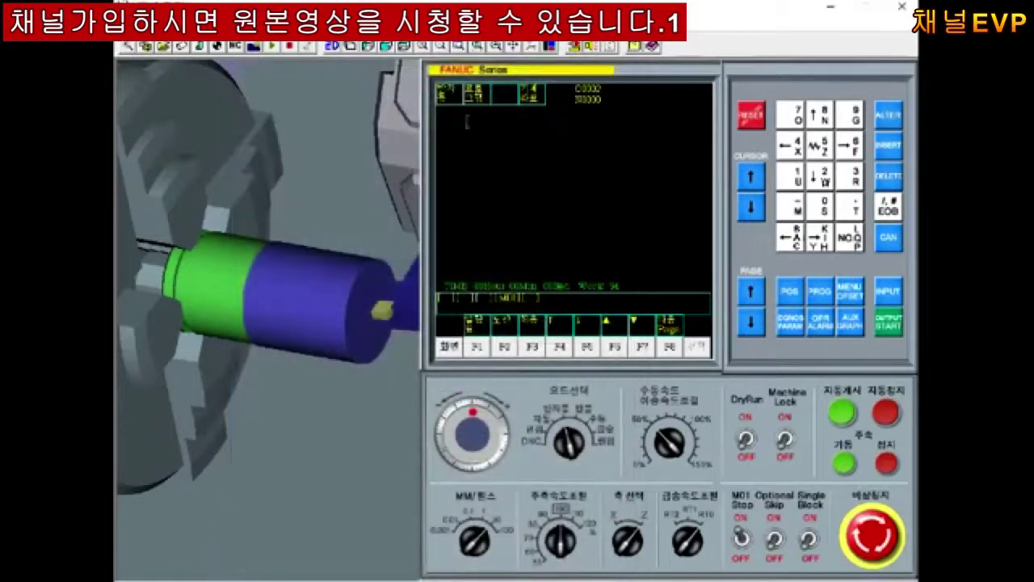
{"action": "left_click", "coordinate": [550, 441]}
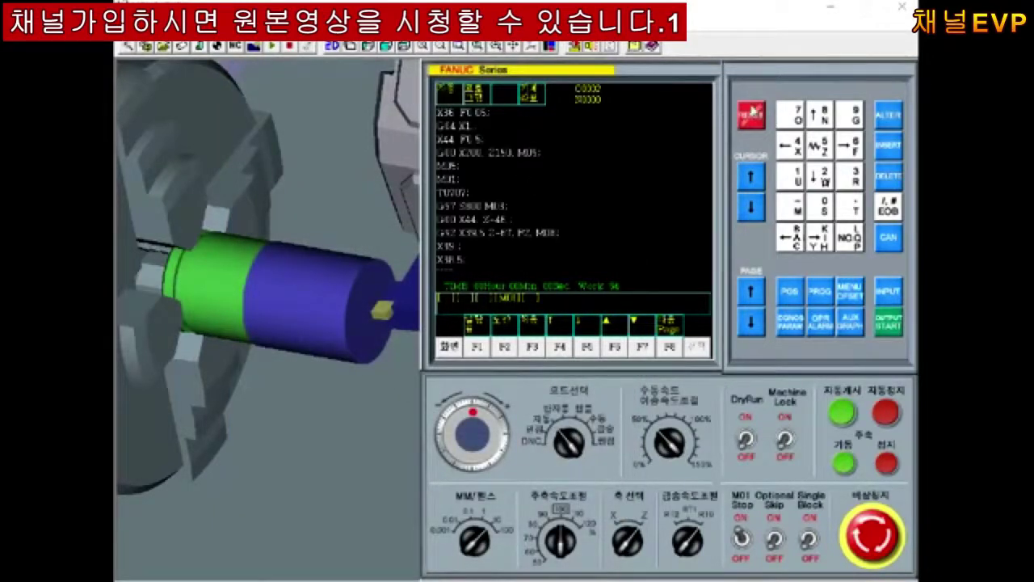
- Reset and run program O0002, tilting the view to watch the roughing up to T0303
{"action": "left_click", "coordinate": [752, 113]}
{"action": "left_click", "coordinate": [843, 415]}
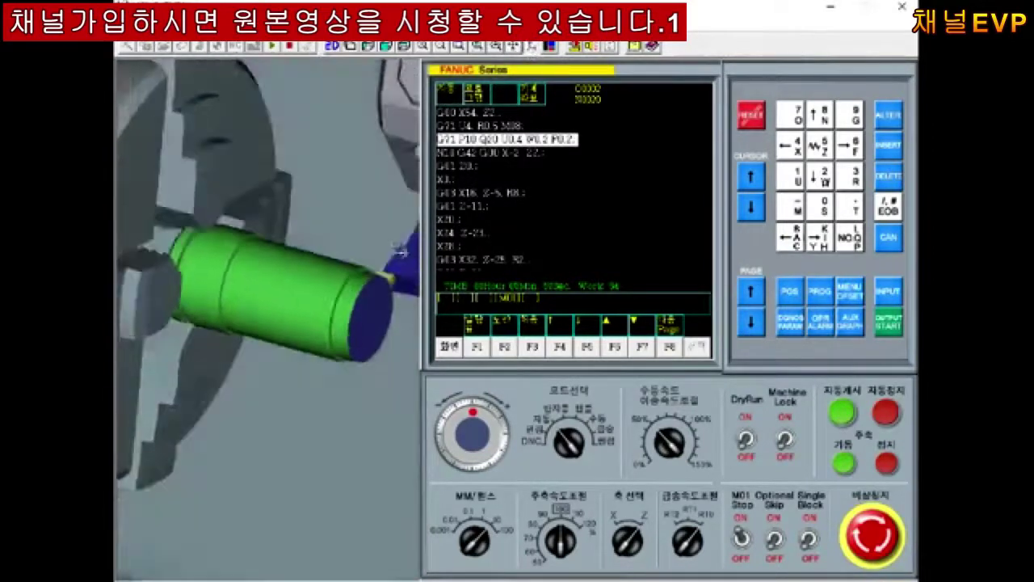
{"action": "mouse_move", "coordinate": [400, 252]}
{"action": "left_mouse_down"}
{"action": "mouse_move", "coordinate": [356, 389]}
{"action": "mouse_move", "coordinate": [368, 361]}
{"action": "left_mouse_up"}
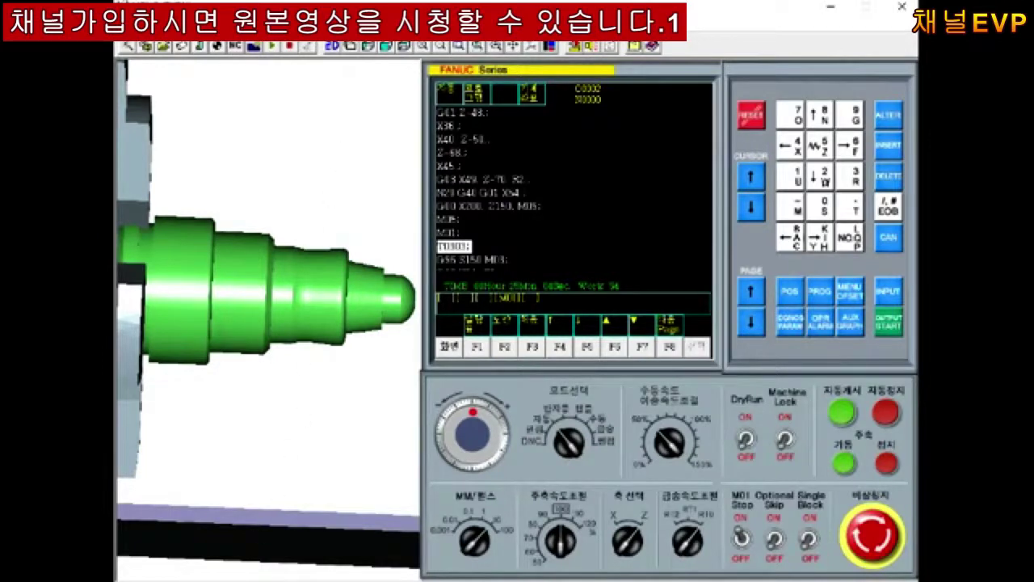
- Reload a fresh uncut stock cylinder from the setup settings
{"action": "left_click", "coordinate": [200, 48]}
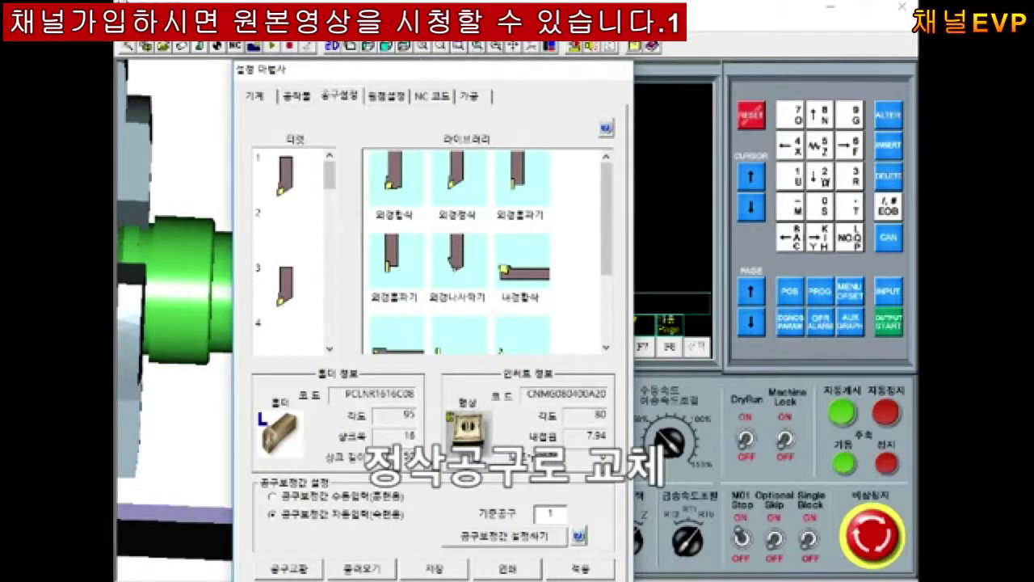
{"action": "left_click", "coordinate": [508, 568]}
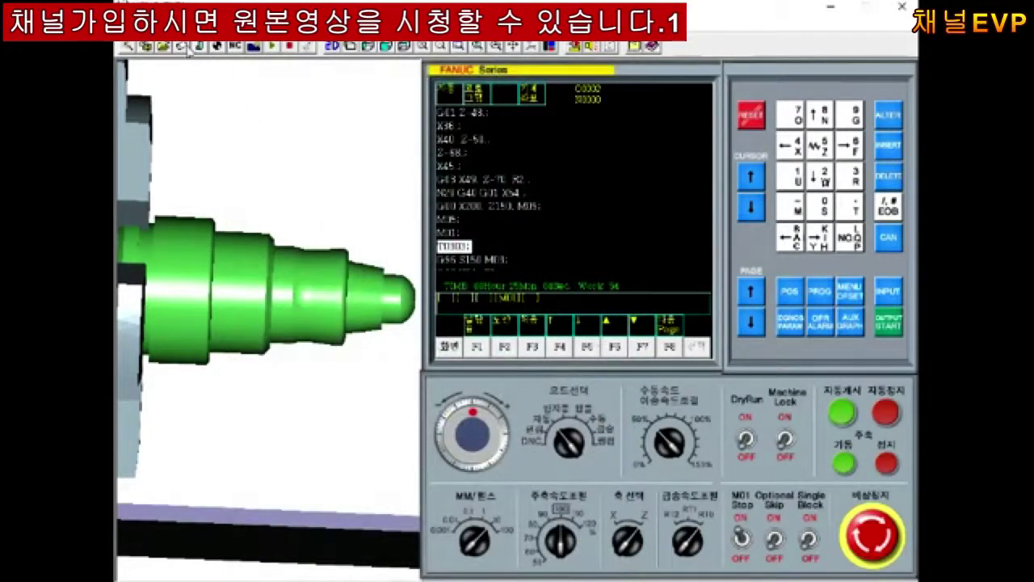
{"action": "left_click", "coordinate": [188, 47]}
{"action": "left_click", "coordinate": [556, 565]}
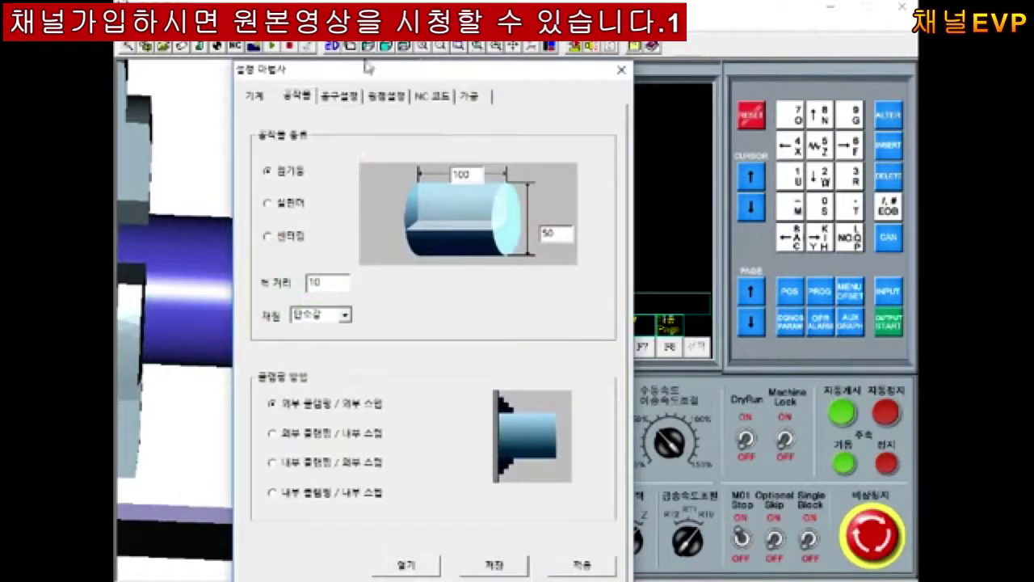
- Register the work origin at X0 Z100 on the stock's end face
{"action": "left_click", "coordinate": [380, 100]}
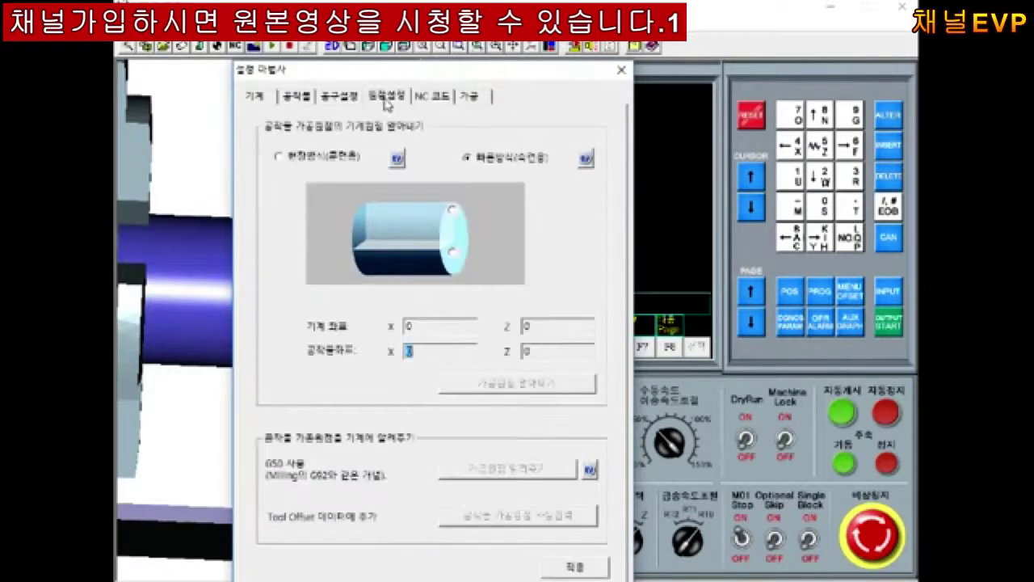
{"action": "left_click", "coordinate": [451, 253]}
{"action": "left_click", "coordinate": [517, 382]}
{"action": "left_click", "coordinate": [507, 468]}
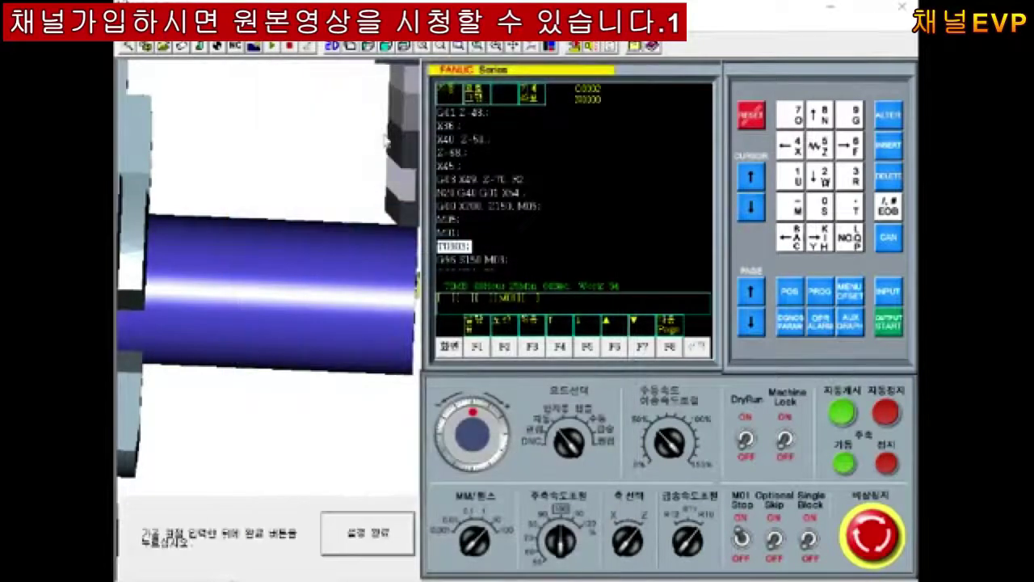
- Add the end-face work origin to the tool offset data and close the setup
{"action": "left_click", "coordinate": [380, 533]}
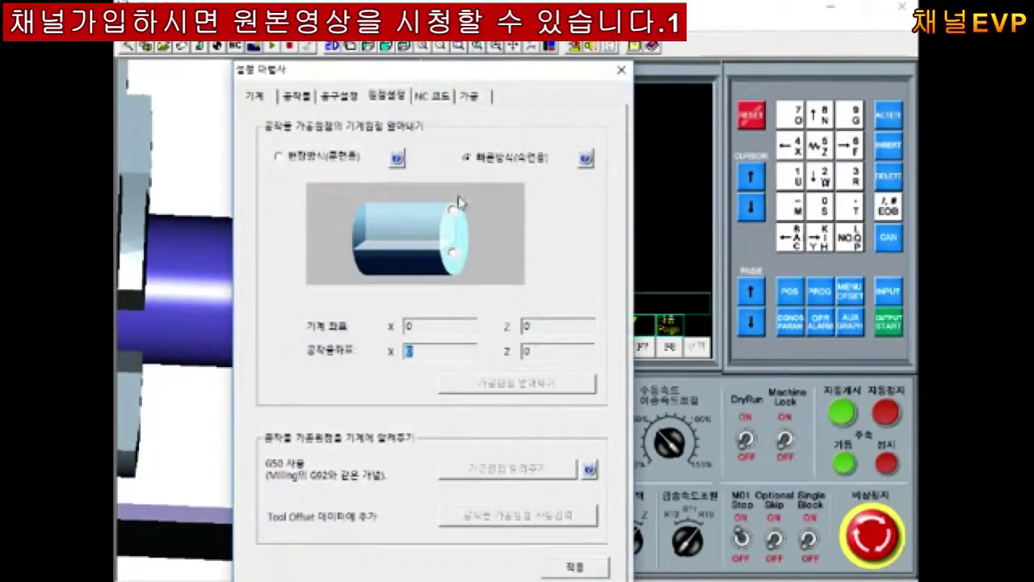
{"action": "left_click", "coordinate": [452, 252]}
{"action": "left_click", "coordinate": [511, 384]}
{"action": "left_click", "coordinate": [524, 515]}
{"action": "left_click", "coordinate": [575, 567]}
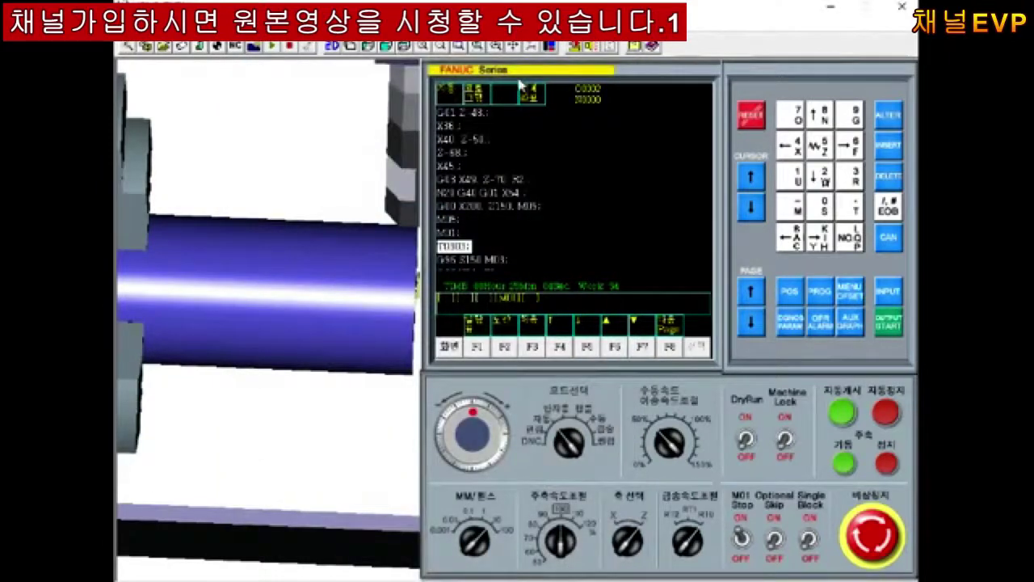
- Angle the view on the chuck, reset O0002 to the top and start machining
{"action": "left_click_drag", "start_coordinate": [380, 202], "coordinate": [346, 207]}
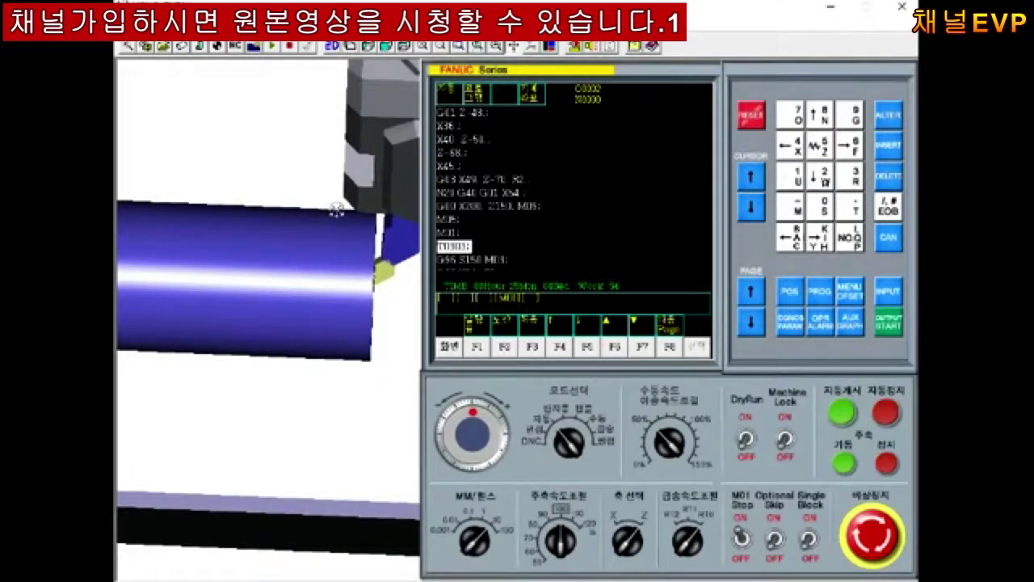
{"action": "left_click_drag", "start_coordinate": [300, 166], "coordinate": [426, 85]}
{"action": "mouse_move", "coordinate": [384, 167]}
{"action": "left_mouse_down"}
{"action": "mouse_move", "coordinate": [363, 81]}
{"action": "mouse_move", "coordinate": [366, 157]}
{"action": "mouse_move", "coordinate": [351, 167]}
{"action": "mouse_move", "coordinate": [379, 160]}
{"action": "mouse_move", "coordinate": [365, 162]}
{"action": "mouse_move", "coordinate": [531, 358]}
{"action": "left_mouse_up"}
{"action": "left_click", "coordinate": [750, 118]}
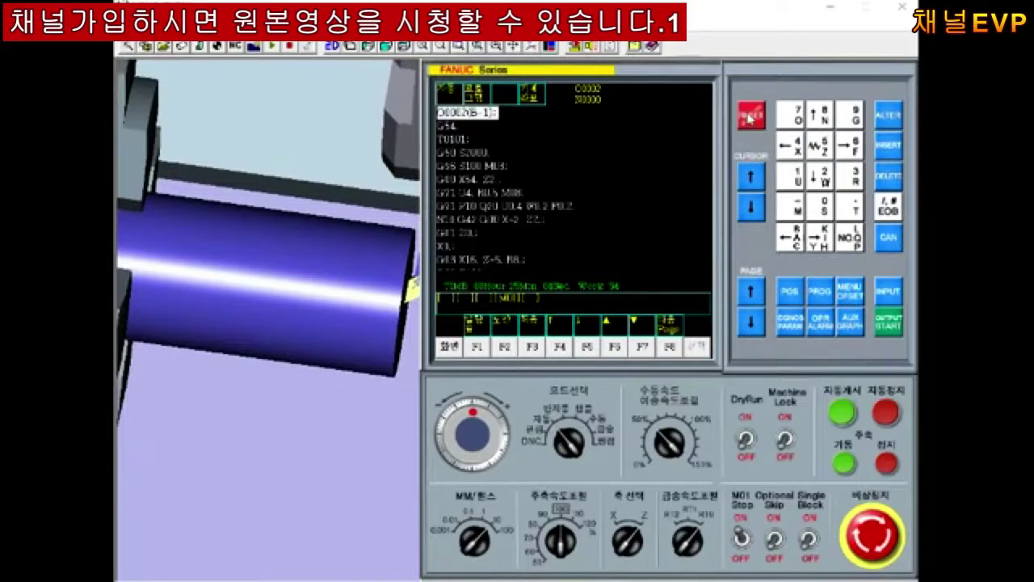
{"action": "left_click", "coordinate": [841, 414]}
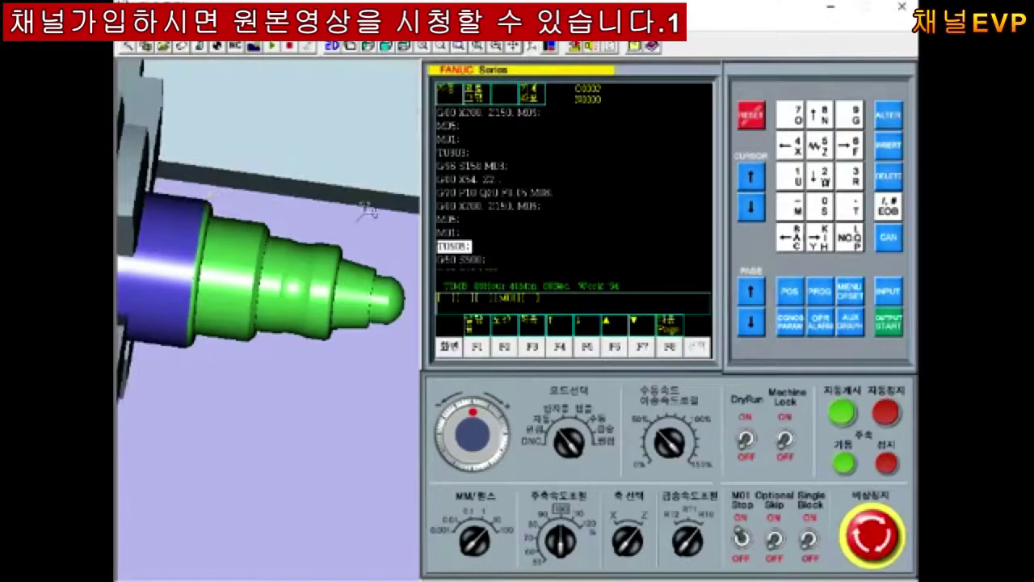
- Resume at each optional stop until the stepped shaft and thread are finished
{"action": "left_click_drag", "start_coordinate": [368, 209], "coordinate": [357, 213]}
{"action": "left_click_drag", "start_coordinate": [315, 242], "coordinate": [279, 243]}
{"action": "left_click", "coordinate": [847, 414]}
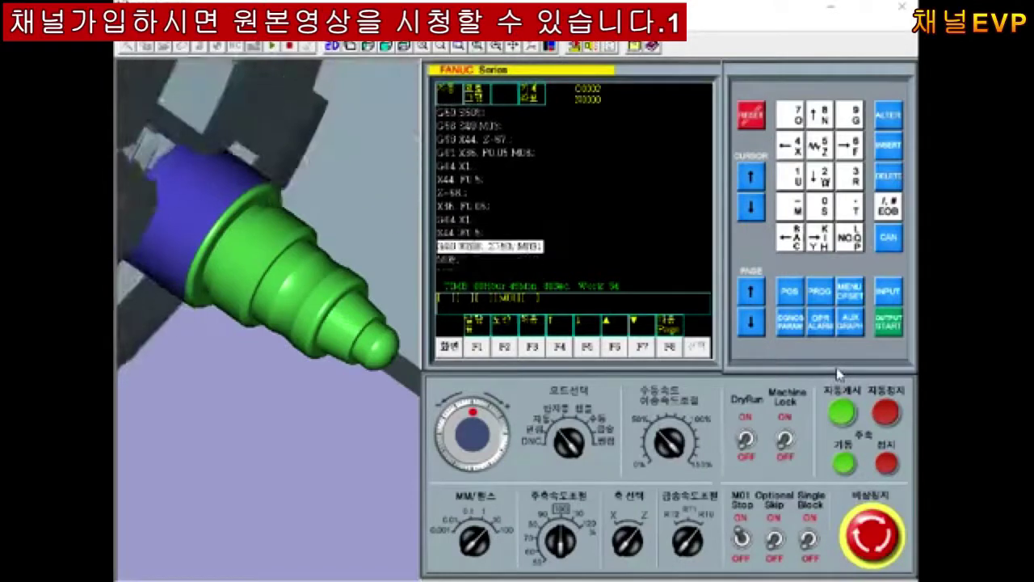
{"action": "left_click", "coordinate": [844, 413]}
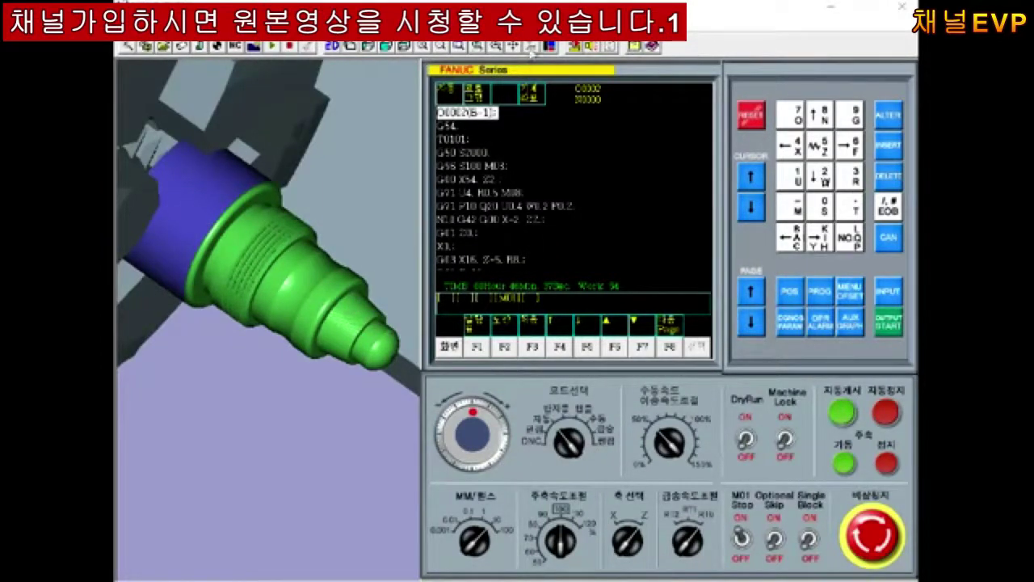
- Go down to the G92 threading block and change its end point to Z-70
{"action": "left_click_drag", "start_coordinate": [328, 230], "coordinate": [351, 243]}
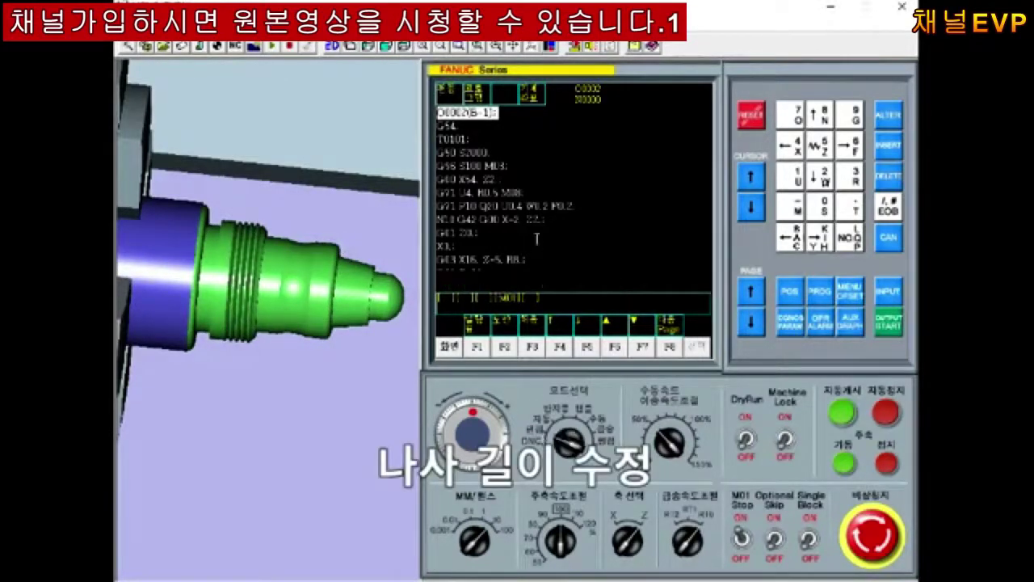
{"action": "scroll", "coordinate": [539, 236], "scroll_direction": "down", "scroll_amount": 3}
{"action": "scroll", "coordinate": [539, 236], "scroll_direction": "down", "scroll_amount": 3}
{"action": "scroll", "coordinate": [539, 236], "scroll_direction": "down", "scroll_amount": 3}
{"action": "scroll", "coordinate": [539, 236], "scroll_direction": "down", "scroll_amount": 3}
{"action": "scroll", "coordinate": [539, 236], "scroll_direction": "down", "scroll_amount": 3}
{"action": "scroll", "coordinate": [539, 236], "scroll_direction": "down", "scroll_amount": 3}
{"action": "scroll", "coordinate": [539, 236], "scroll_direction": "down", "scroll_amount": 2}
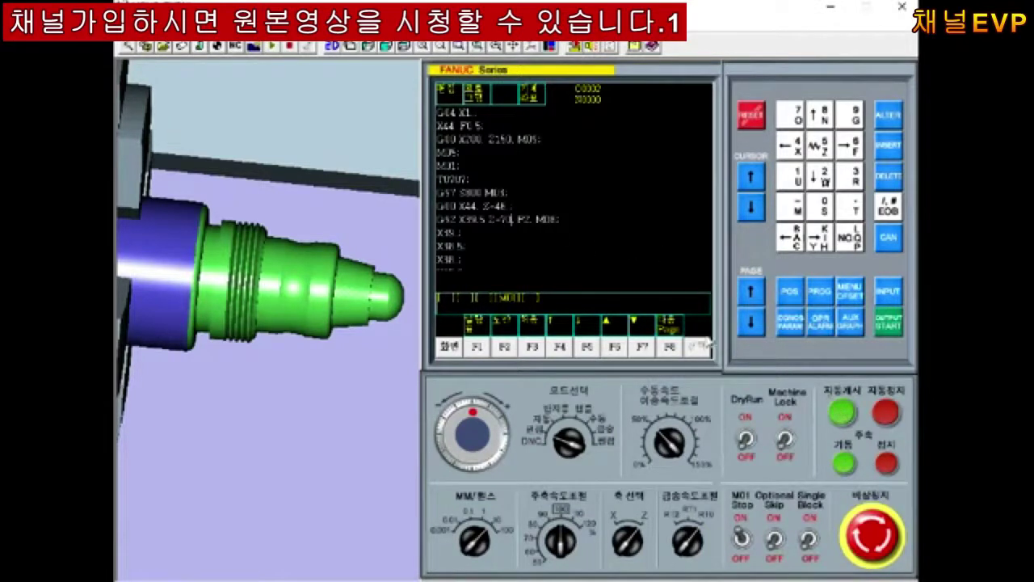
- Switch the control mode and reload the 100 × 50 stock in setup
{"action": "left_click", "coordinate": [548, 423]}
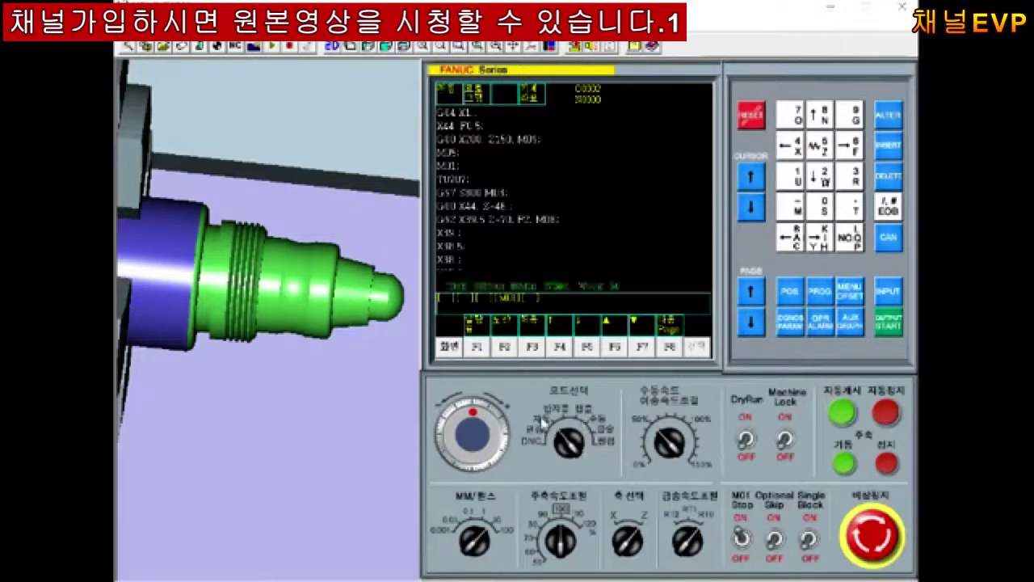
{"action": "left_click", "coordinate": [183, 47]}
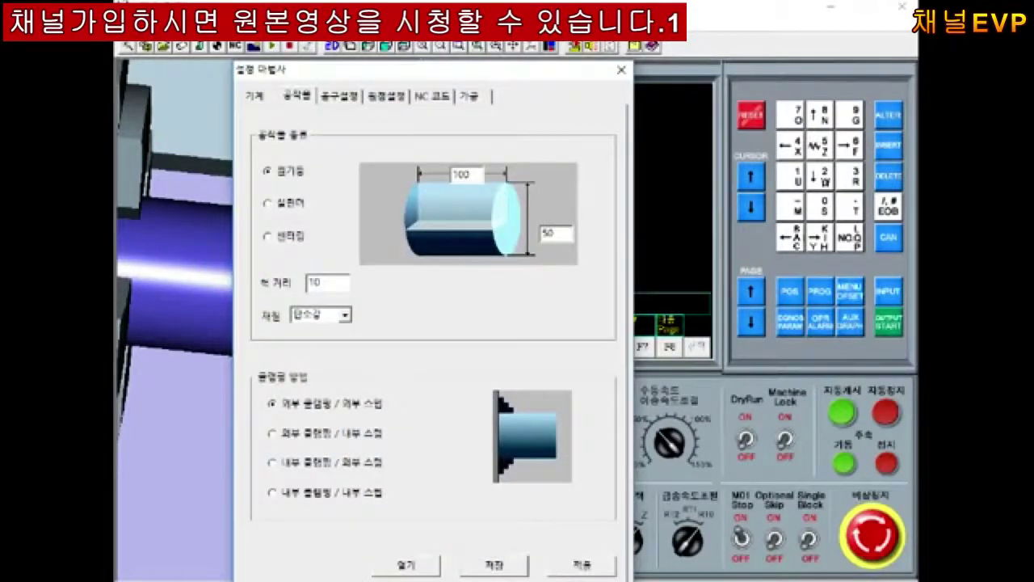
{"action": "key", "text": "Return"}
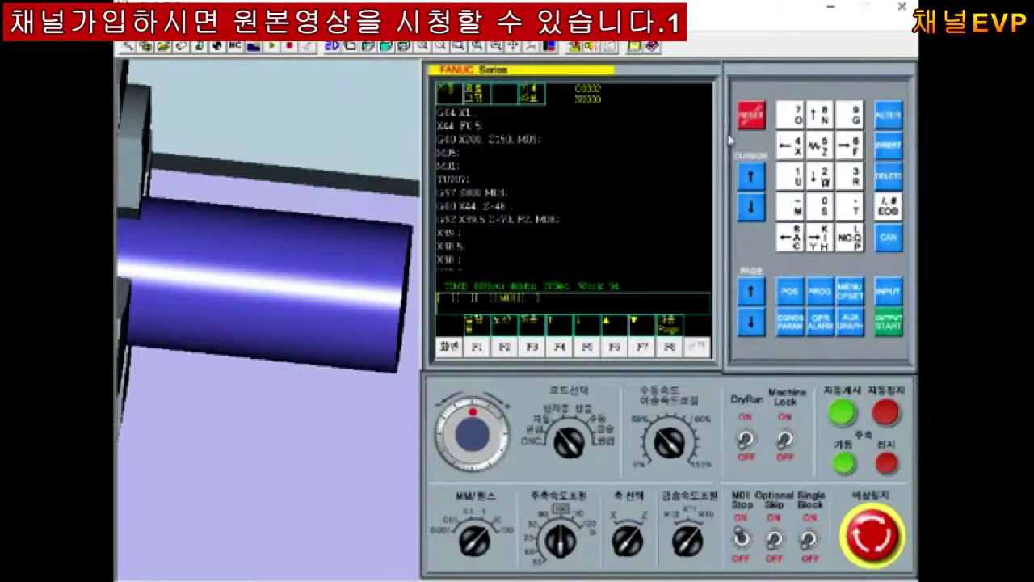